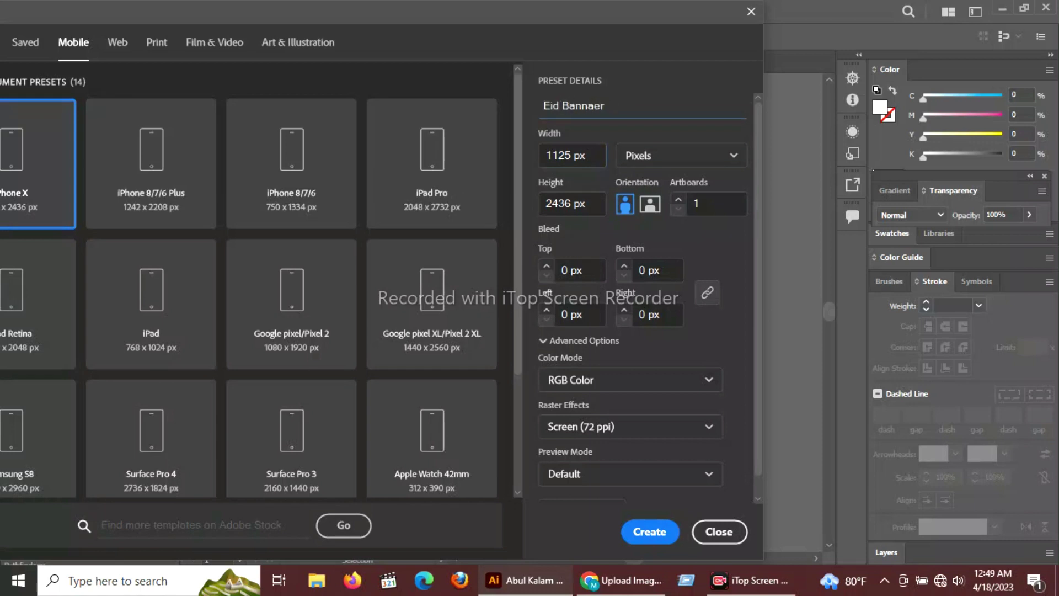
Create an 18 × 24 in document measured in inches with 0.5 in bleed.
{"action": "left_click", "coordinate": [590, 156]}
{"action": "left_click", "coordinate": [732, 155]}
{"action": "left_click", "coordinate": [679, 246]}
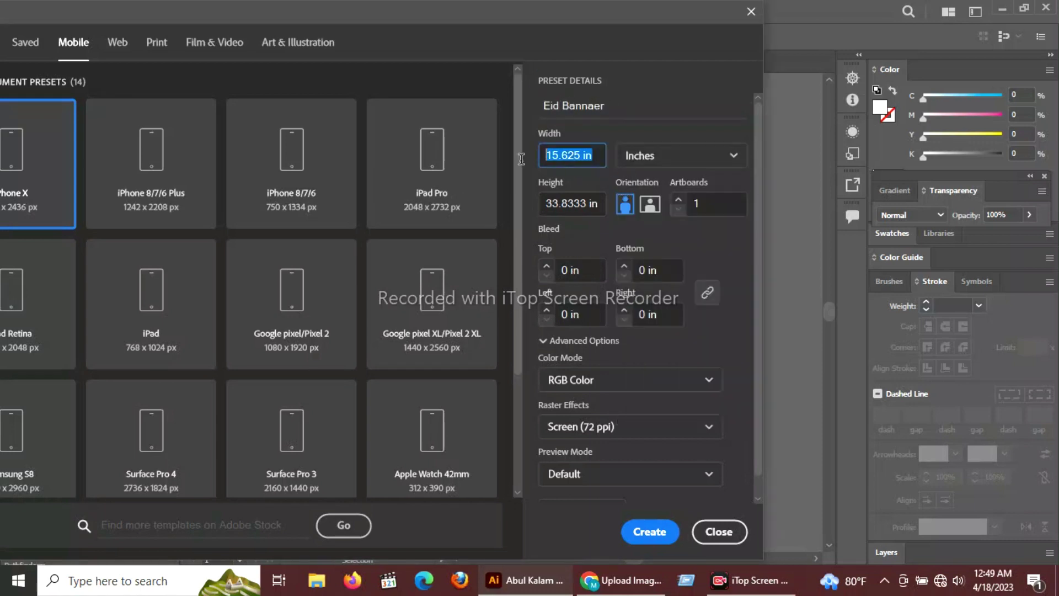
{"action": "type", "text": "18"}
{"action": "key", "text": "Tab"}
{"action": "type", "text": "24"}
{"action": "left_click", "coordinate": [547, 267]}
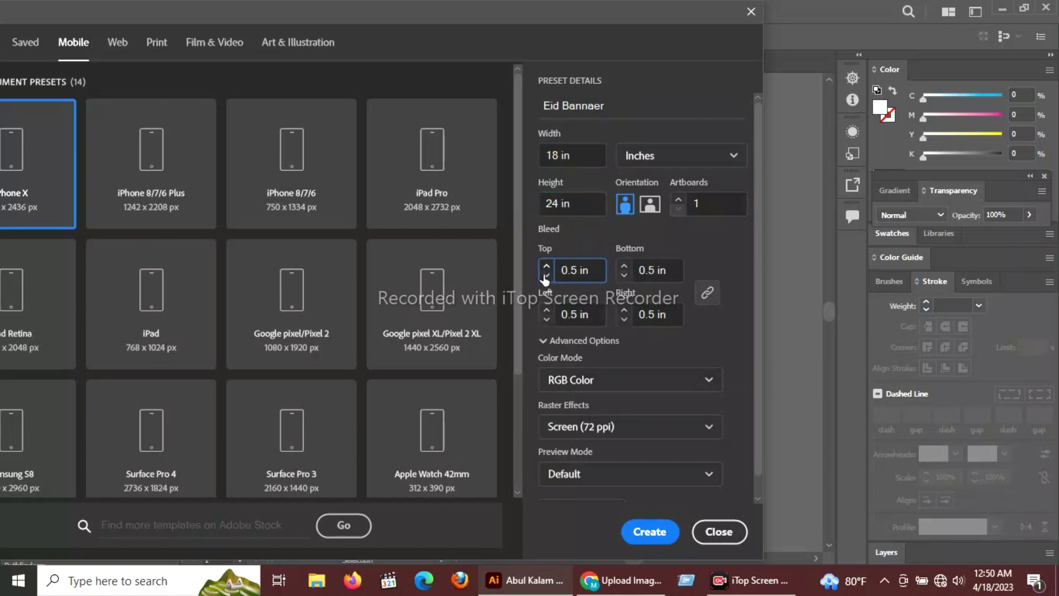
{"action": "left_click", "coordinate": [649, 532]}
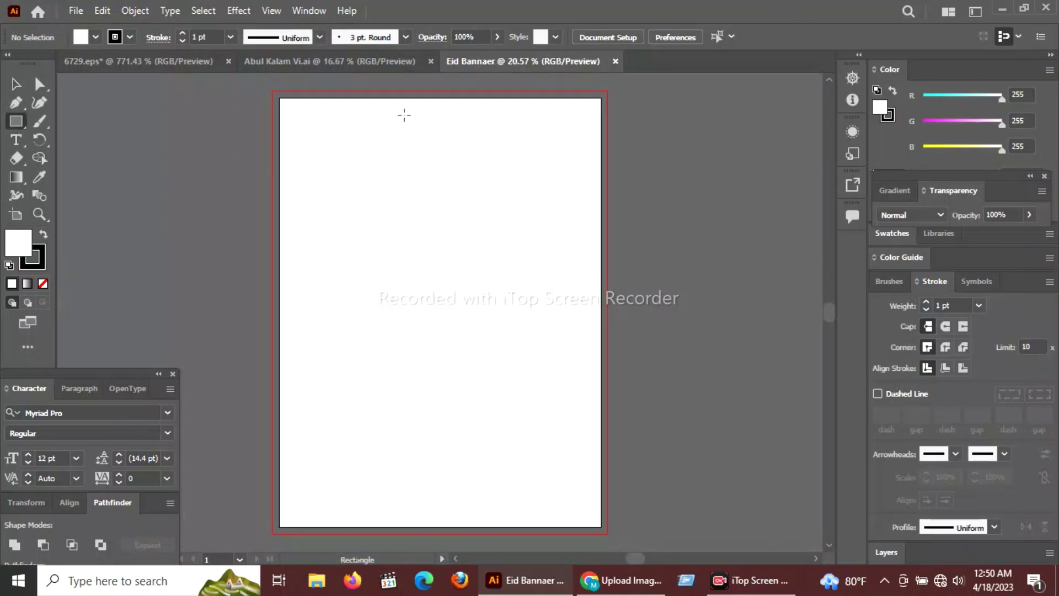
Draw a rectangle covering the whole artboard.
{"action": "left_click_drag", "start_coordinate": [278, 97], "coordinate": [602, 527]}
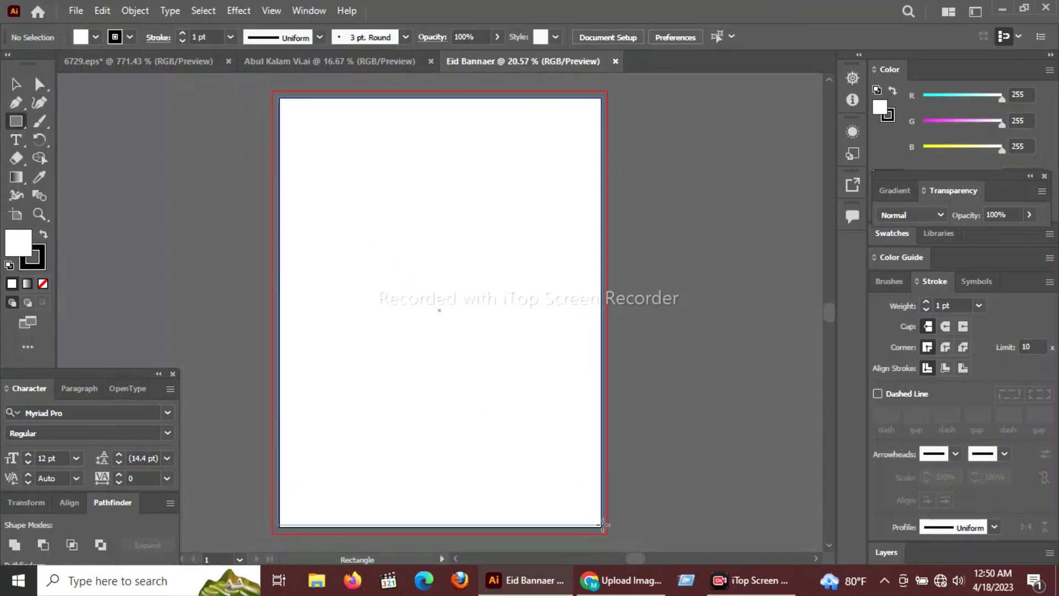
{"action": "key", "text": "v"}
{"action": "left_click", "coordinate": [668, 349]}
Drag the pink mosque artwork onto the artboard and nudge it flush with the top edge.
{"action": "left_click_drag", "start_coordinate": [157, 286], "coordinate": [506, 265]}
{"action": "left_click_drag", "start_coordinate": [617, 211], "coordinate": [617, 211]}
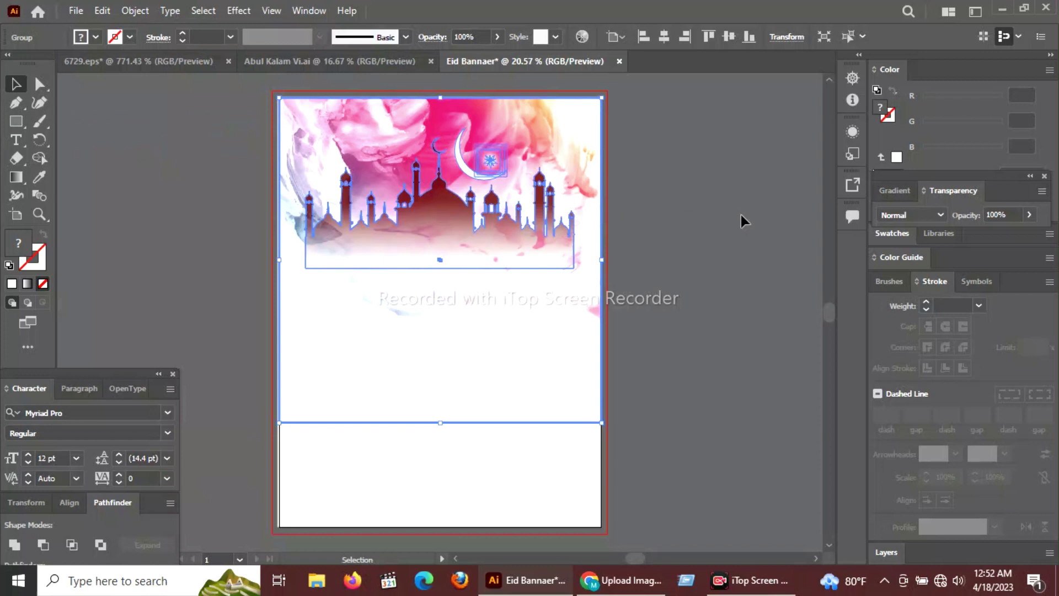
{"action": "left_click", "coordinate": [740, 214]}
{"action": "key", "text": "ctrl+z"}
{"action": "key", "text": "ctrl+equal"}
{"action": "key", "text": "ctrl+equal"}
{"action": "key", "text": "ctrl+equal"}
{"action": "key", "text": "ctrl+equal"}
{"action": "key", "text": "ctrl+equal"}
{"action": "key", "text": "ctrl+equal"}
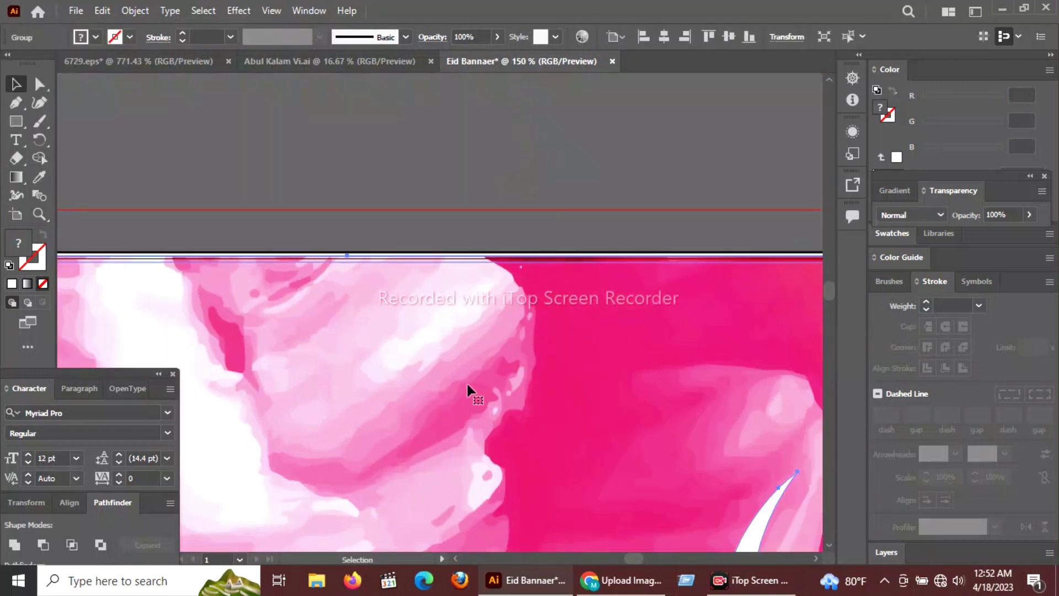
{"action": "left_click_drag", "start_coordinate": [466, 381], "coordinate": [467, 377]}
{"action": "left_click", "coordinate": [598, 196]}
{"action": "left_click", "coordinate": [571, 330]}
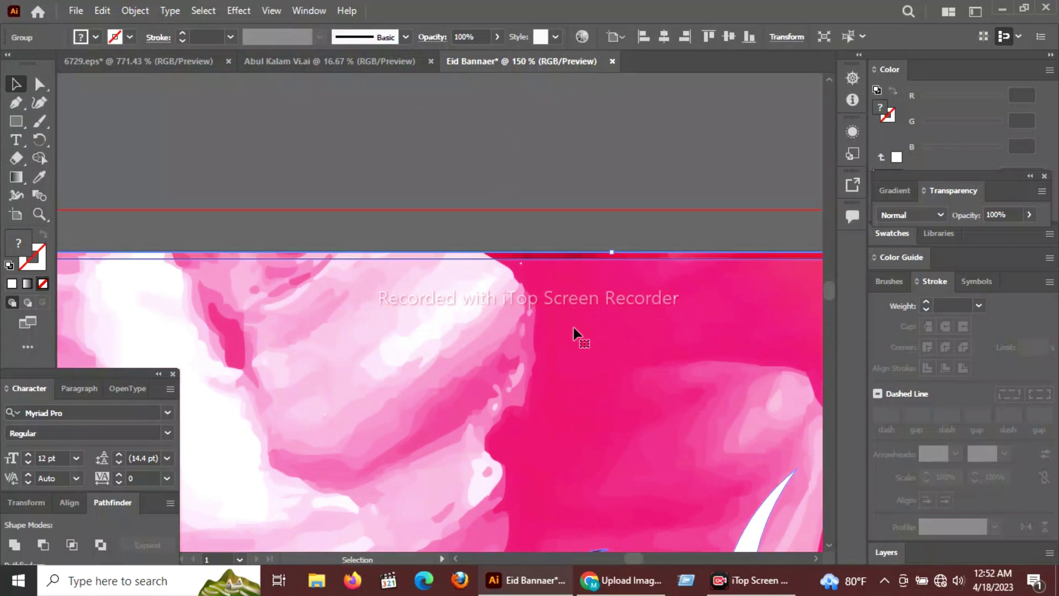
{"action": "left_click", "coordinate": [436, 201]}
Reset fill and stroke to the default colours while panning down the canvas.
{"action": "key", "text": "alt+space"}
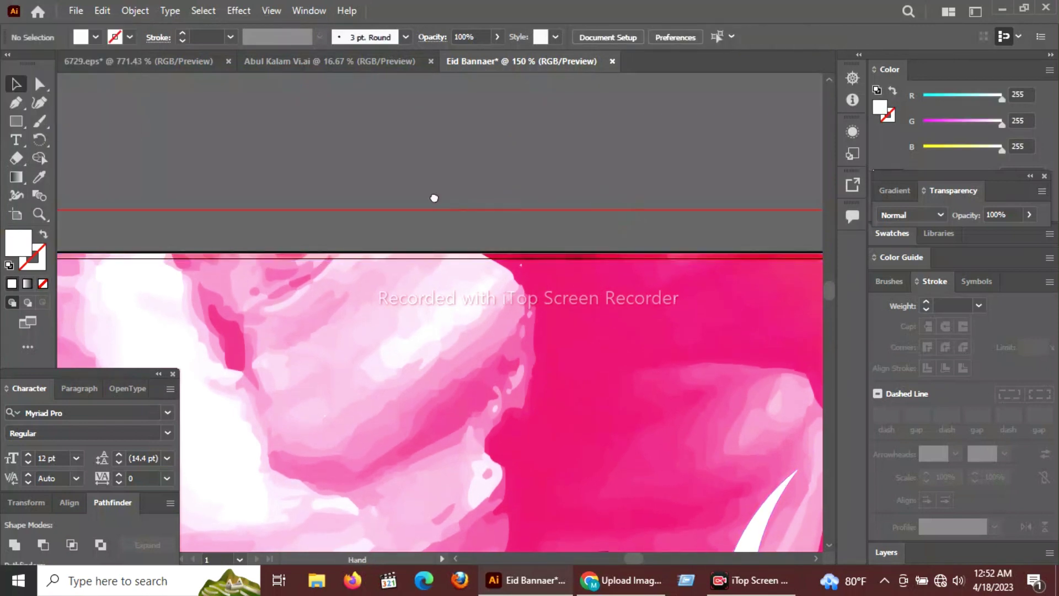
{"action": "key", "text": "Escape"}
{"action": "scroll", "coordinate": [436, 202], "scroll_direction": "down", "scroll_amount": 10}
{"action": "scroll", "coordinate": [436, 201], "scroll_direction": "left", "scroll_amount": 6}
{"action": "scroll", "coordinate": [455, 291], "scroll_direction": "down", "scroll_amount": 5}
{"action": "scroll", "coordinate": [455, 291], "scroll_direction": "left", "scroll_amount": 2}
{"action": "key", "text": "d"}
{"action": "scroll", "coordinate": [473, 308], "scroll_direction": "down", "scroll_amount": 3}
{"action": "scroll", "coordinate": [473, 309], "scroll_direction": "left", "scroll_amount": 1}
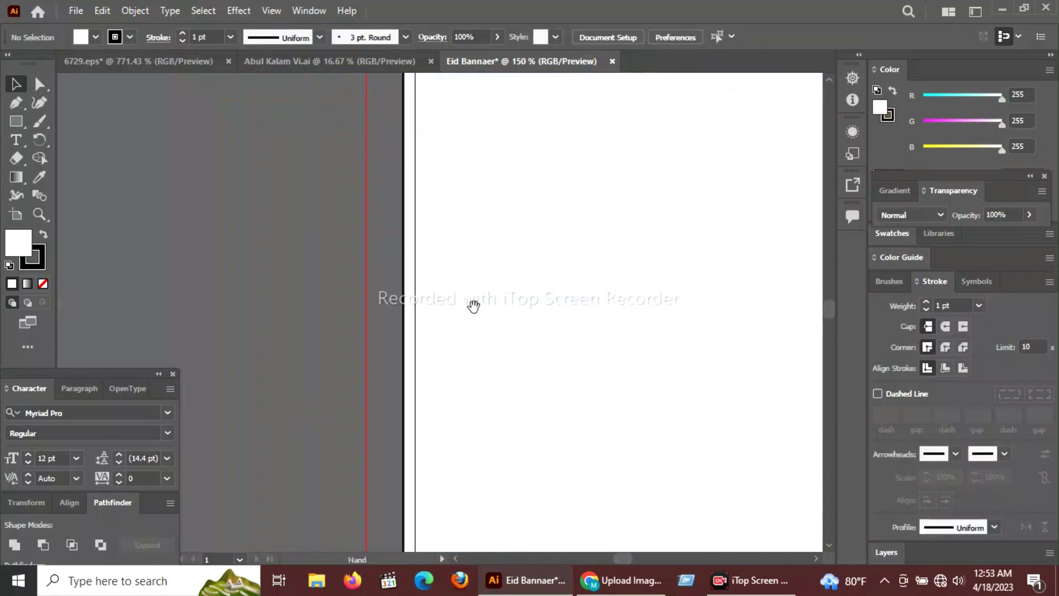
{"action": "scroll", "coordinate": [473, 309], "scroll_direction": "down", "scroll_amount": 5}
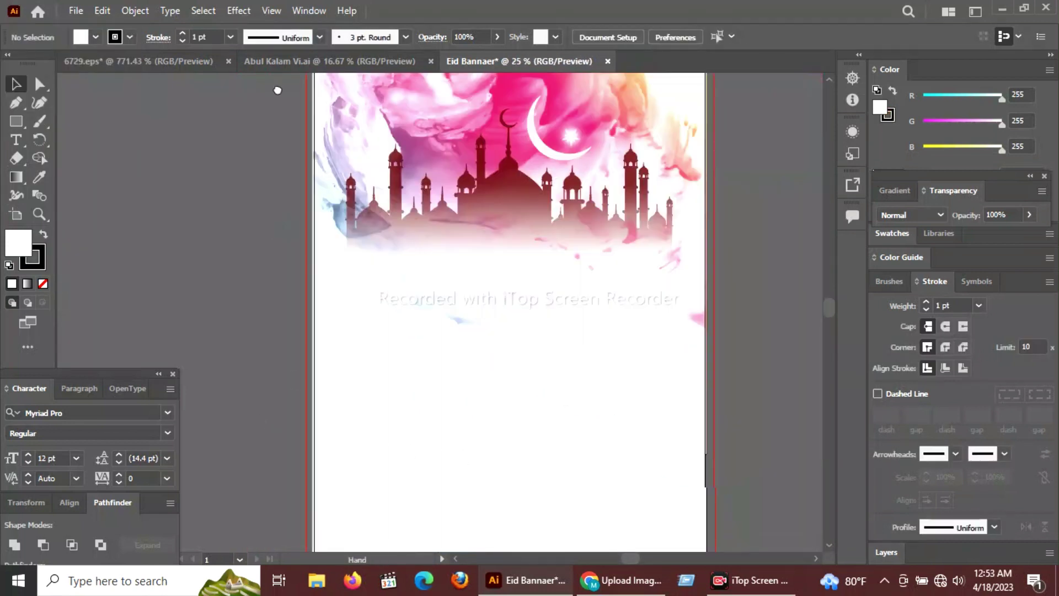
{"action": "scroll", "coordinate": [347, 213], "scroll_direction": "down", "scroll_amount": 1}
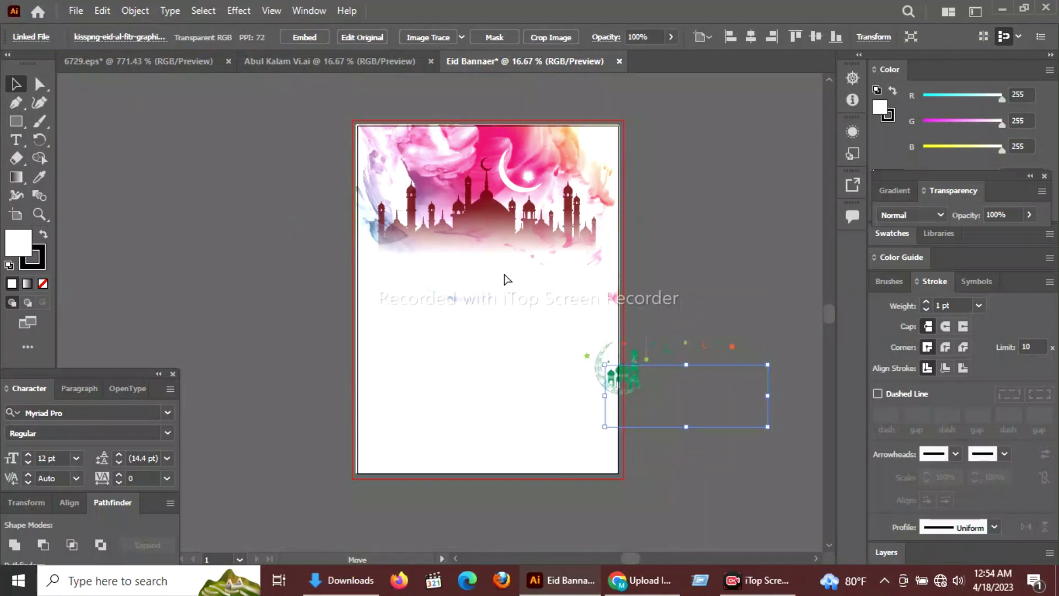
Move the mosque image to the top-left corner and stretch it to the right edge.
{"action": "left_click_drag", "start_coordinate": [688, 390], "coordinate": [463, 182]}
{"action": "left_click_drag", "start_coordinate": [520, 163], "coordinate": [612, 213]}
{"action": "left_click", "coordinate": [707, 174]}
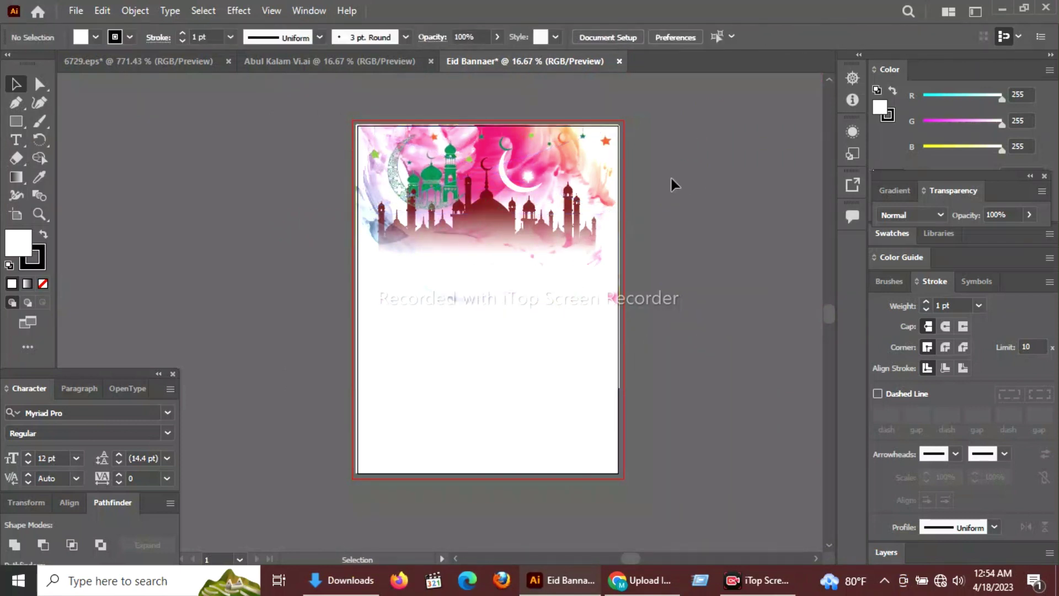
{"action": "key", "text": "ctrl+plus"}
{"action": "key", "text": "ctrl+plus"}
{"action": "scroll", "coordinate": [537, 372], "scroll_direction": "up", "scroll_amount": 2}
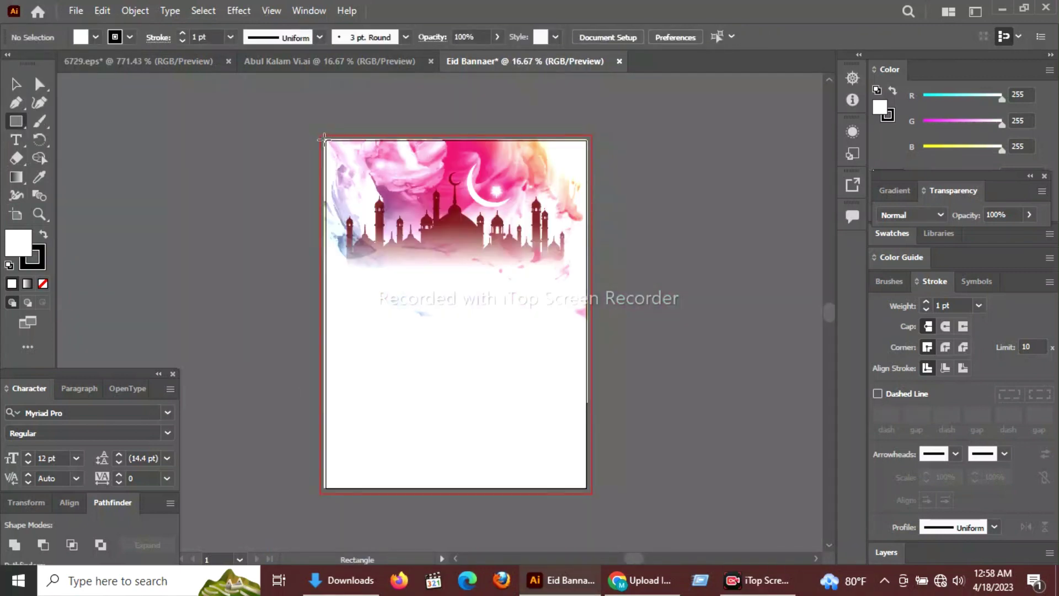
Draw a white rectangle over the header and set its opacity to 67%.
{"action": "mouse_move", "coordinate": [326, 140]}
{"action": "left_mouse_down"}
{"action": "mouse_move", "coordinate": [403, 200]}
{"action": "mouse_move", "coordinate": [586, 301]}
{"action": "mouse_move", "coordinate": [586, 318]}
{"action": "left_mouse_up"}
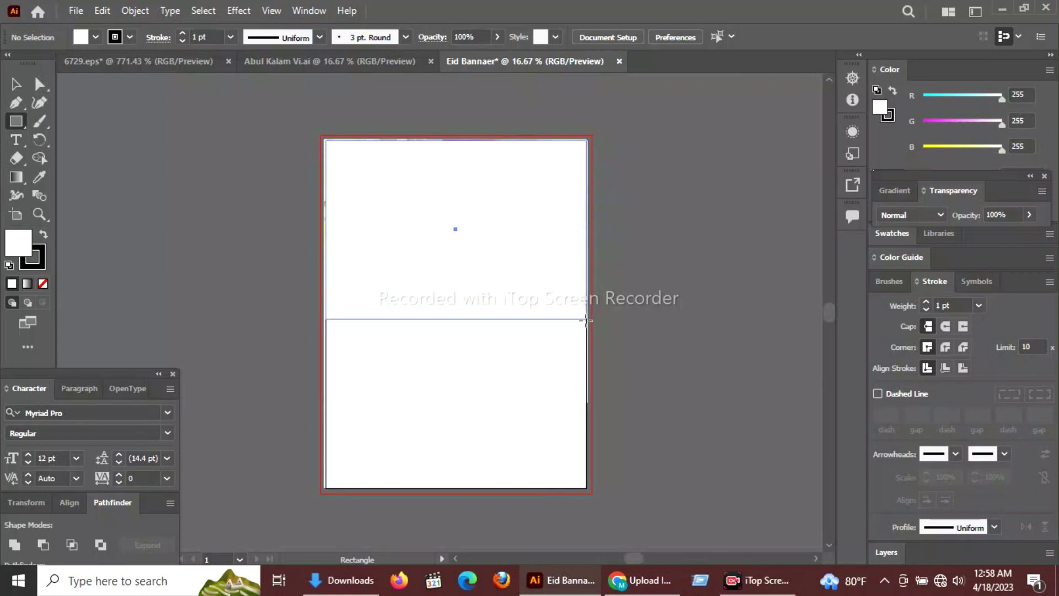
{"action": "left_click", "coordinate": [1029, 214]}
{"action": "mouse_move", "coordinate": [1012, 235]}
{"action": "left_mouse_down"}
{"action": "mouse_move", "coordinate": [991, 235]}
{"action": "mouse_move", "coordinate": [1008, 233]}
{"action": "left_mouse_up"}
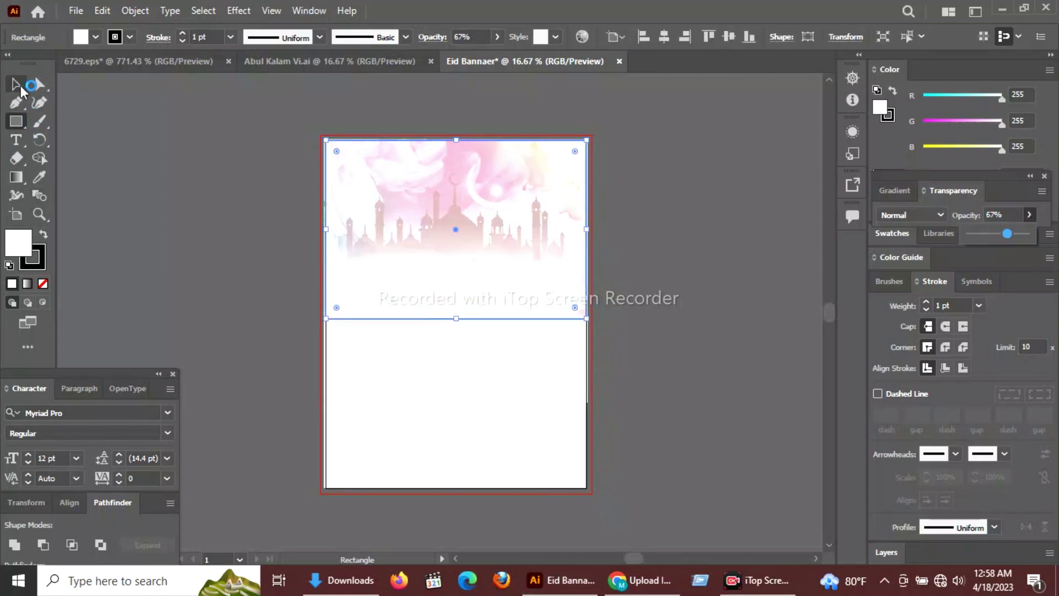
{"action": "left_click", "coordinate": [627, 326]}
{"action": "left_click", "coordinate": [579, 319]}
Move the hanging lantern image into the top-left corner.
{"action": "left_click", "coordinate": [16, 83]}
{"action": "left_click", "coordinate": [472, 319]}
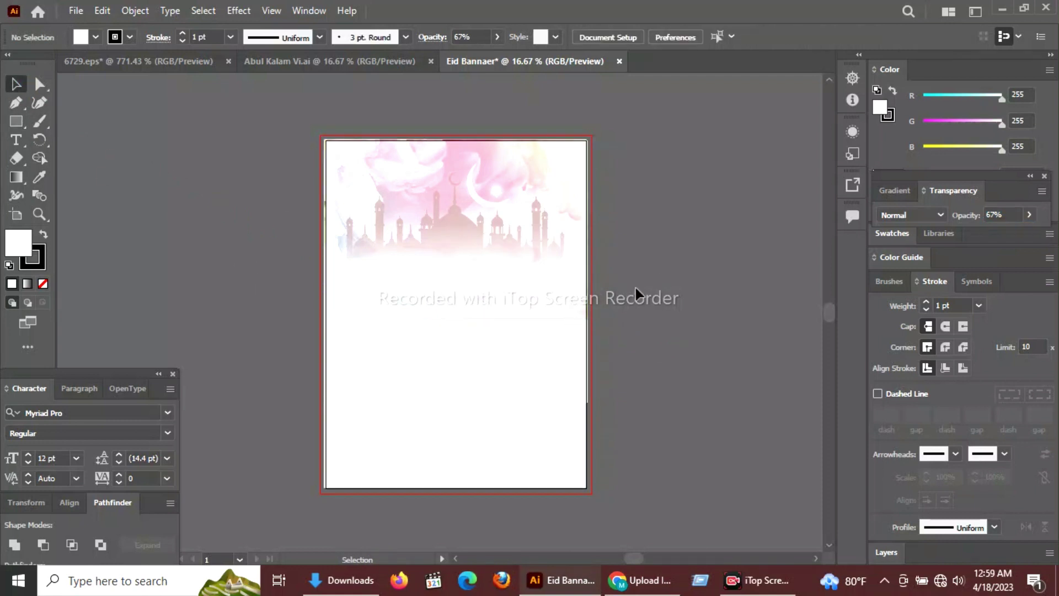
{"action": "left_click_drag", "start_coordinate": [635, 287], "coordinate": [574, 276]}
{"action": "left_click", "coordinate": [295, 222]}
{"action": "key", "text": "ctrl+="}
{"action": "left_click_drag", "start_coordinate": [89, 207], "coordinate": [322, 279]}
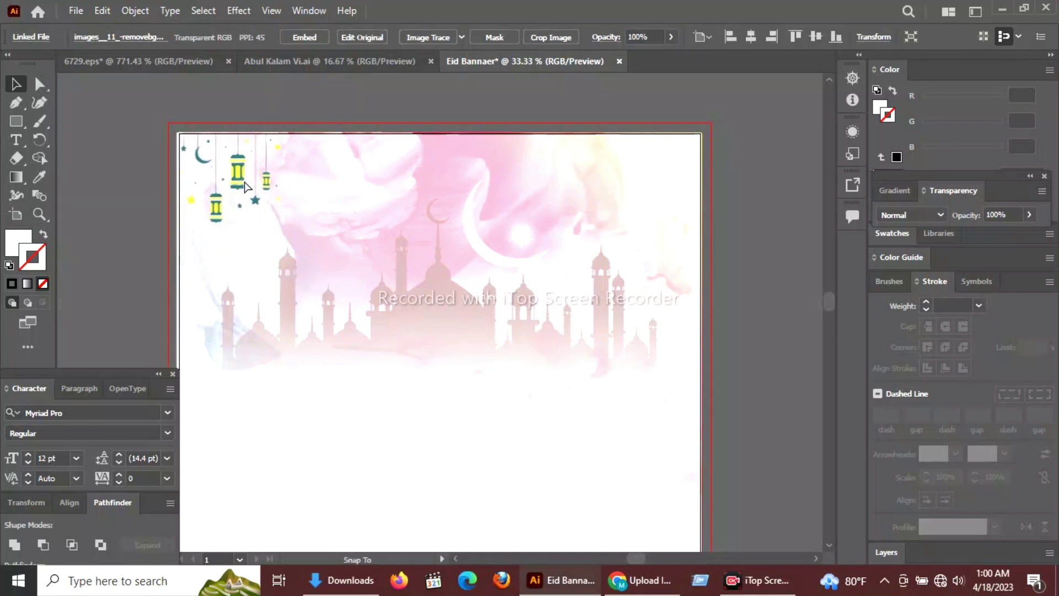
Place a duplicate of the lanterns in the top-right corner.
{"action": "left_click_drag", "start_coordinate": [245, 186], "coordinate": [723, 219]}
{"action": "left_click", "coordinate": [737, 161]}
{"action": "key", "text": "ctrl+minus"}
{"action": "scroll", "coordinate": [625, 229], "scroll_direction": "down", "scroll_amount": 3}
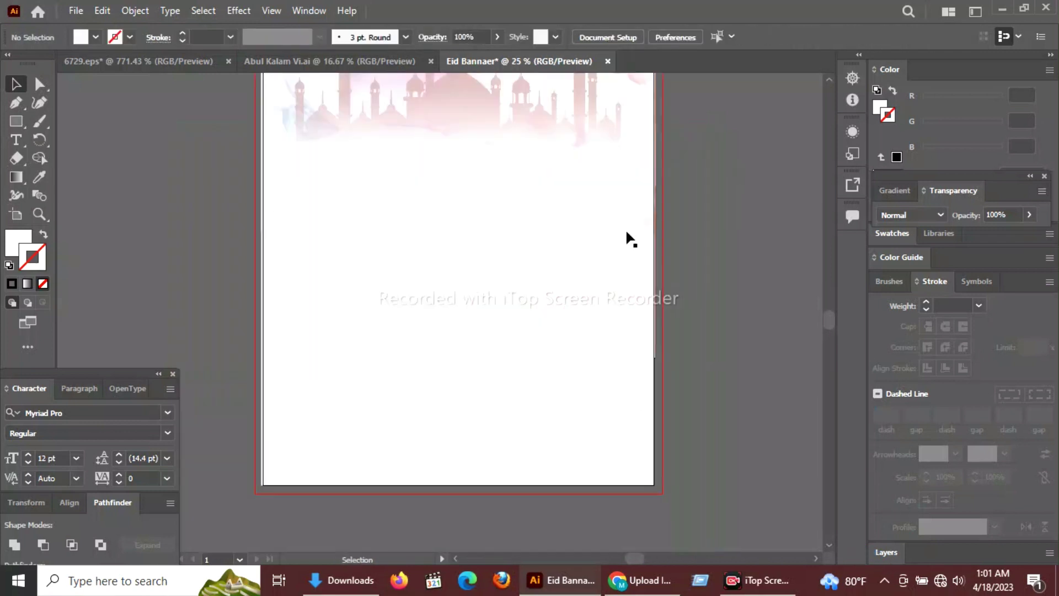
{"action": "left_click_drag", "start_coordinate": [701, 364], "coordinate": [754, 388]}
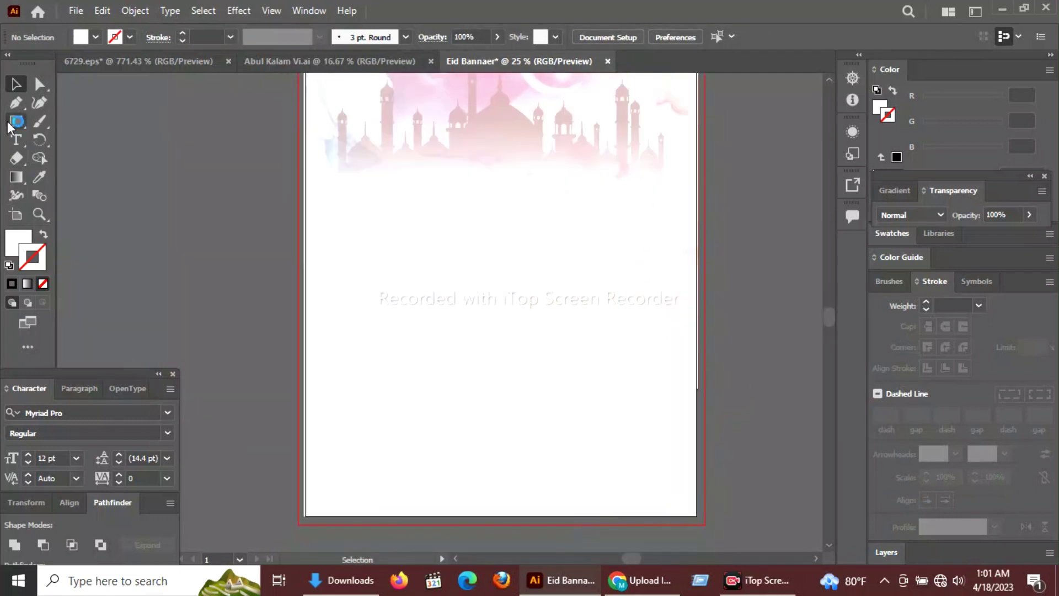
{"action": "key", "text": "p"}
{"action": "left_click", "coordinate": [308, 450]}
{"action": "left_click_drag", "start_coordinate": [651, 435], "coordinate": [701, 393]}
{"action": "key", "text": "ctrl+z"}
{"action": "key", "text": "ctrl+z"}
{"action": "left_click", "coordinate": [305, 443]}
{"action": "left_click_drag", "start_coordinate": [516, 440], "coordinate": [573, 459]}
{"action": "left_click", "coordinate": [697, 516]}
{"action": "left_click", "coordinate": [304, 517]}
{"action": "key", "text": "i"}
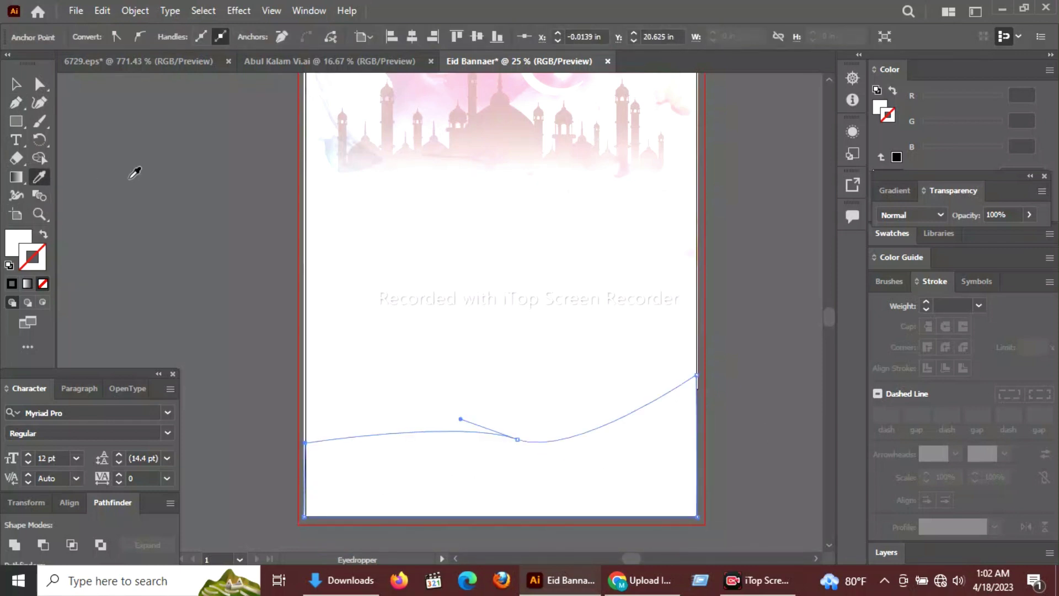
{"action": "key", "text": "v"}
{"action": "key", "text": "alt+space"}
{"action": "key", "text": "Escape"}
{"action": "scroll", "coordinate": [99, 143], "scroll_direction": "up", "scroll_amount": 5}
{"action": "key", "text": "i"}
{"action": "left_click", "coordinate": [307, 198]}
{"action": "key", "text": "ctrl+z"}
{"action": "left_click_drag", "start_coordinate": [963, 120], "coordinate": [920, 121]}
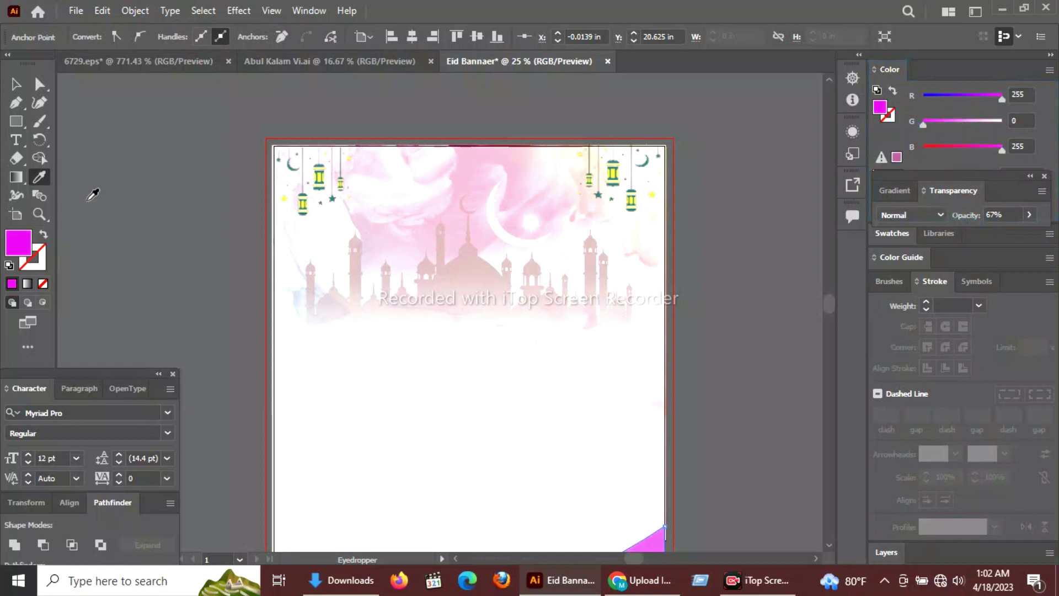
{"action": "left_click", "coordinate": [16, 84]}
{"action": "left_click", "coordinate": [706, 278]}
{"action": "left_click_drag", "start_coordinate": [746, 225], "coordinate": [769, 53]}
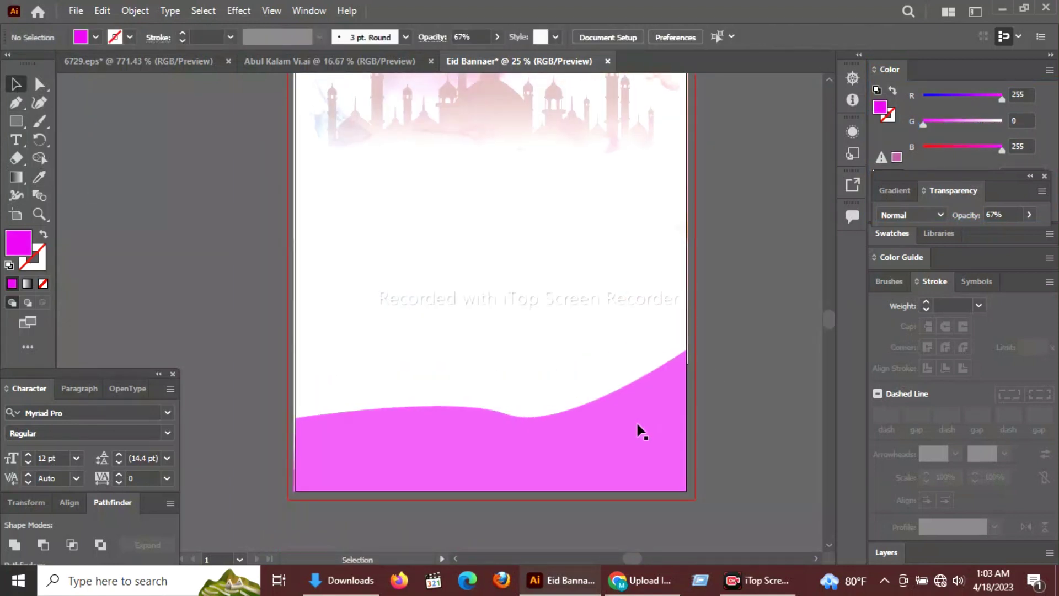
{"action": "left_click", "coordinate": [662, 457]}
{"action": "left_click_drag", "start_coordinate": [590, 449], "coordinate": [585, 455]}
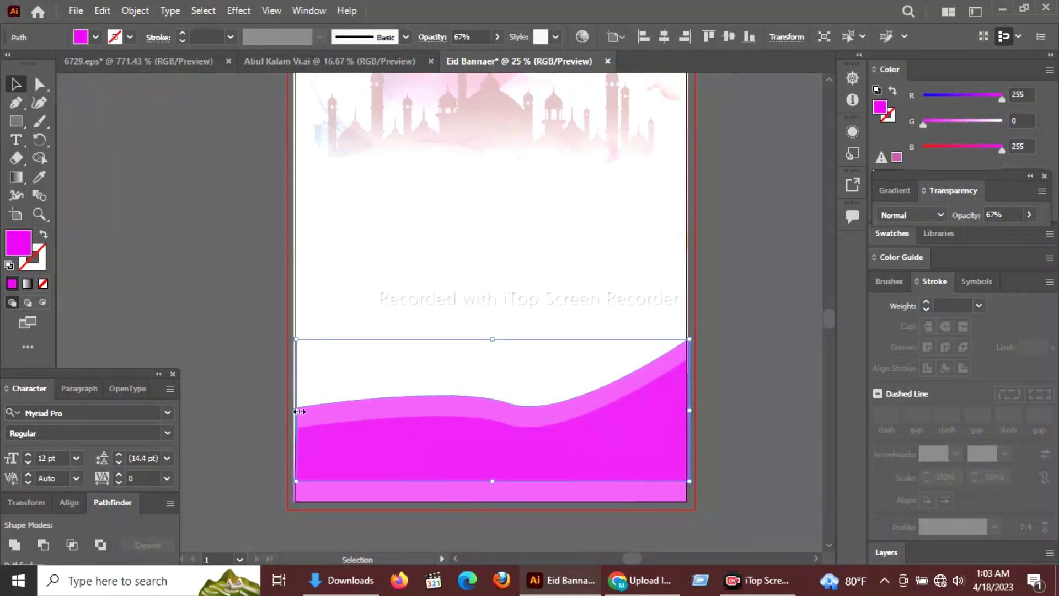
{"action": "left_click_drag", "start_coordinate": [492, 340], "coordinate": [491, 356]}
{"action": "left_click_drag", "start_coordinate": [491, 481], "coordinate": [492, 501]}
{"action": "left_click_drag", "start_coordinate": [491, 351], "coordinate": [491, 348]}
{"action": "left_click", "coordinate": [969, 148]}
{"action": "left_click", "coordinate": [755, 368]}
{"action": "left_click", "coordinate": [362, 461]}
{"action": "left_click", "coordinate": [742, 360]}
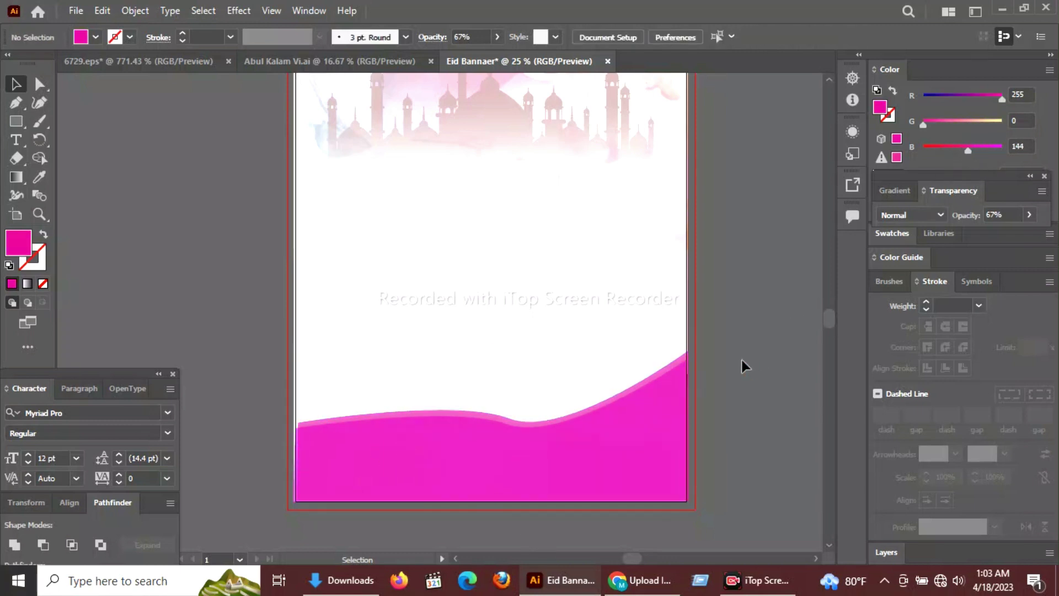
{"action": "key", "text": "ctrl+z"}
{"action": "key", "text": "ctrl+z"}
{"action": "key", "text": "ctrl+z"}
{"action": "key", "text": "ctrl+z"}
{"action": "key", "text": "ctrl+z"}
Draw a first curved footer wave with the Pen, then undo it.
{"action": "key", "text": "p"}
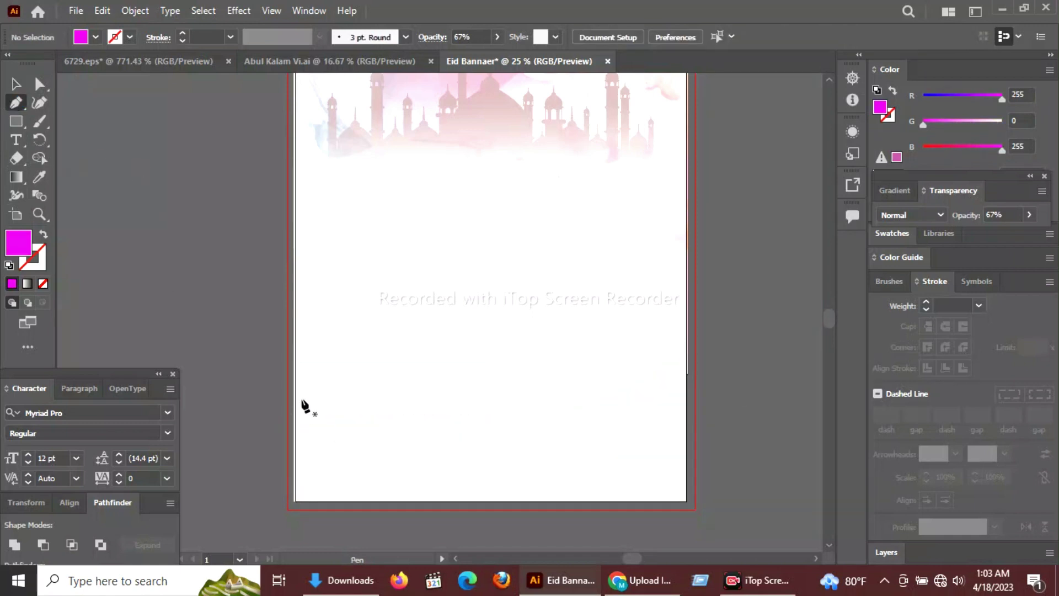
{"action": "left_click", "coordinate": [296, 403]}
{"action": "left_click_drag", "start_coordinate": [536, 417], "coordinate": [644, 386]}
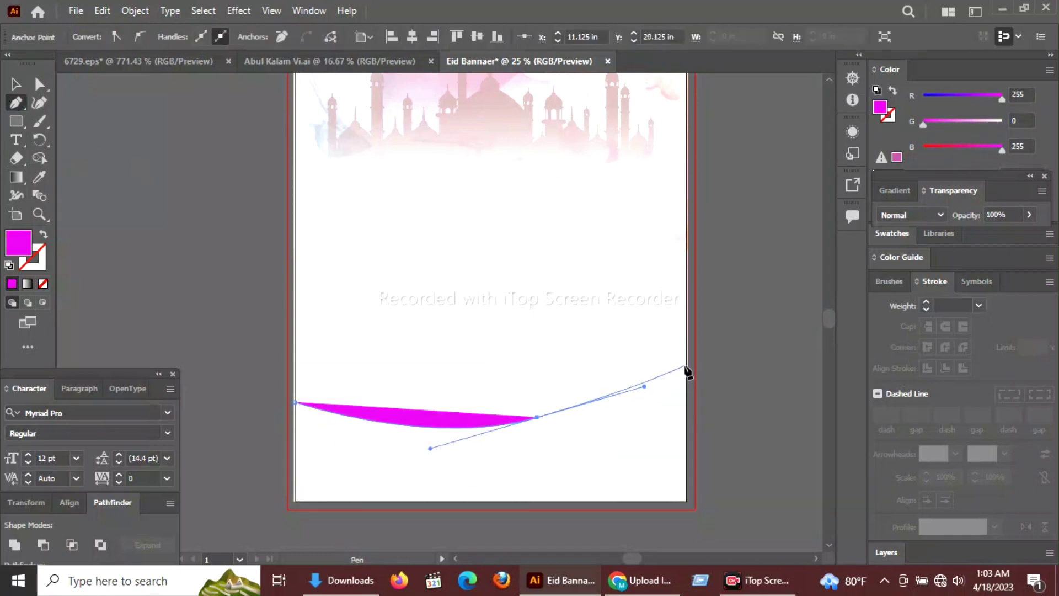
{"action": "left_click_drag", "start_coordinate": [788, 393], "coordinate": [795, 423]}
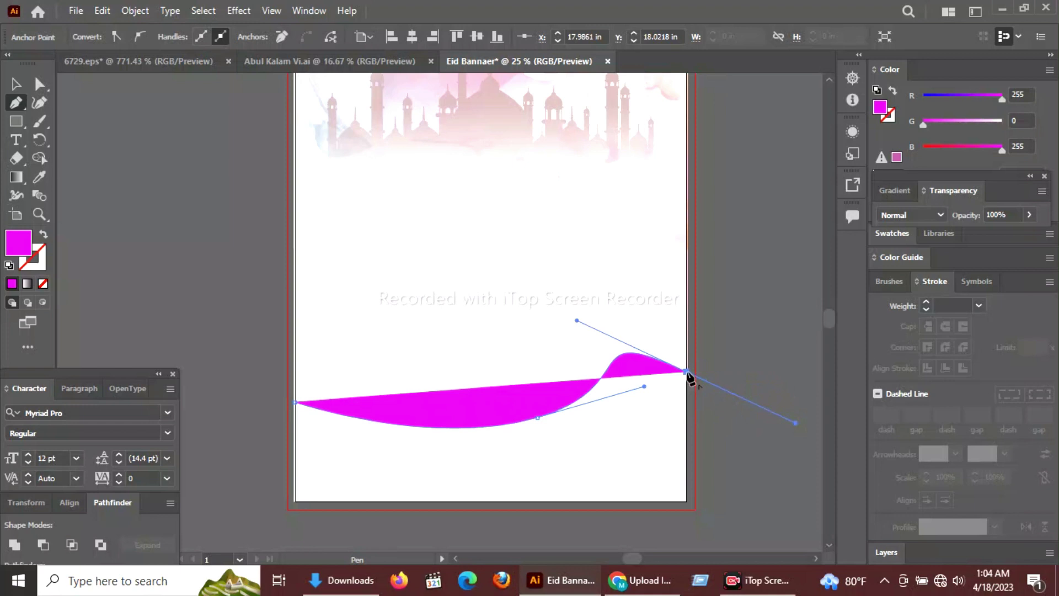
{"action": "left_click", "coordinate": [688, 503]}
{"action": "left_click", "coordinate": [296, 502]}
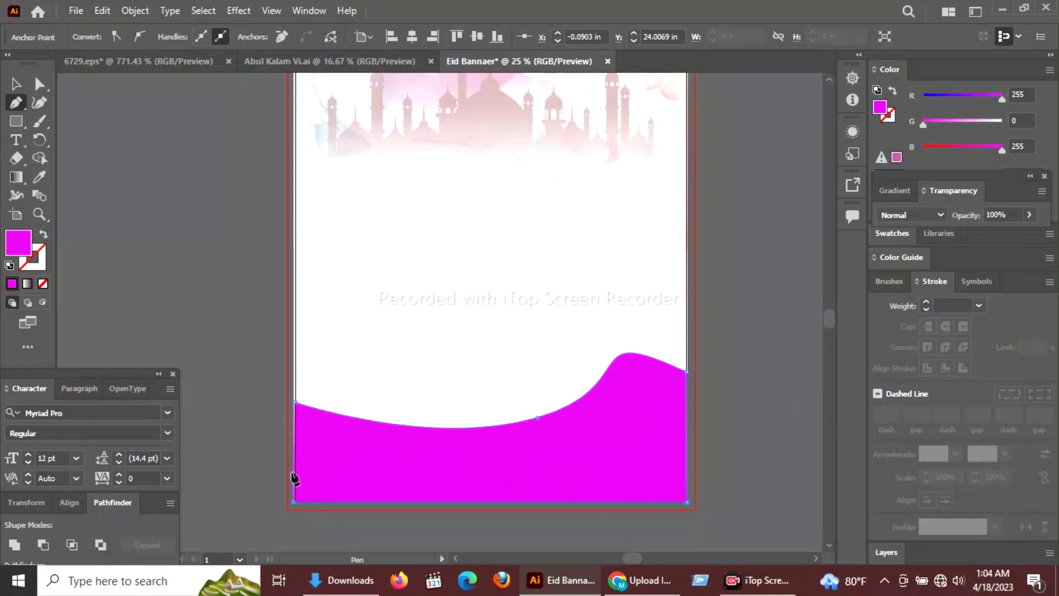
{"action": "key", "text": "ctrl+z"}
{"action": "key", "text": "ctrl+z"}
{"action": "key", "text": "ctrl+z"}
{"action": "key", "text": "ctrl+z"}
{"action": "key", "text": "ctrl+z"}
Redraw the footer wave curving up at the right edge, closed along the bottom corners.
{"action": "left_click", "coordinate": [297, 391]}
{"action": "left_click_drag", "start_coordinate": [687, 374], "coordinate": [796, 269]}
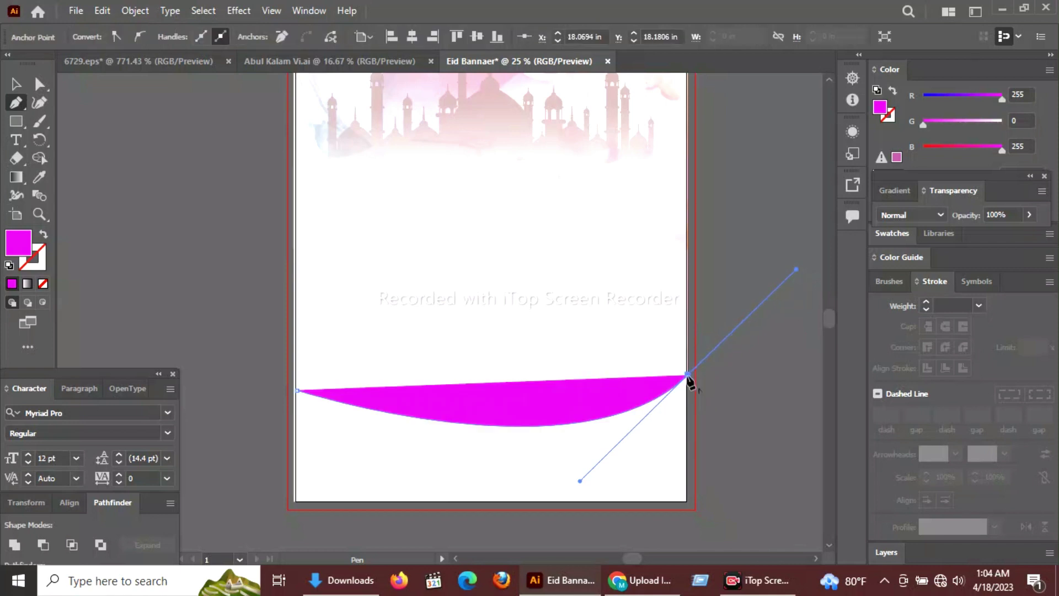
{"action": "left_click", "coordinate": [687, 503]}
{"action": "left_click", "coordinate": [295, 502]}
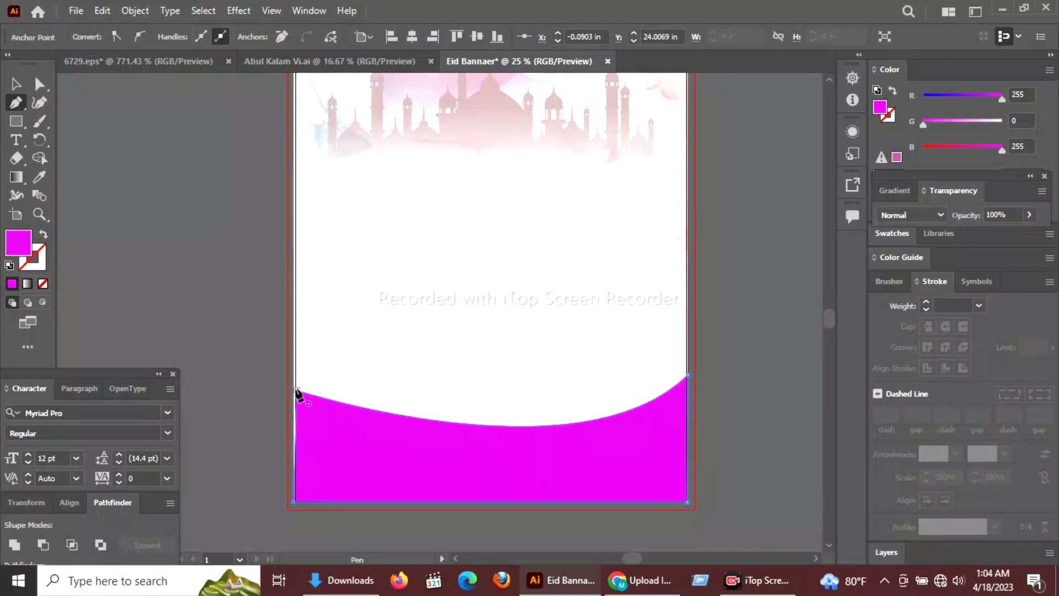
{"action": "left_click", "coordinate": [13, 86]}
{"action": "left_click", "coordinate": [153, 220]}
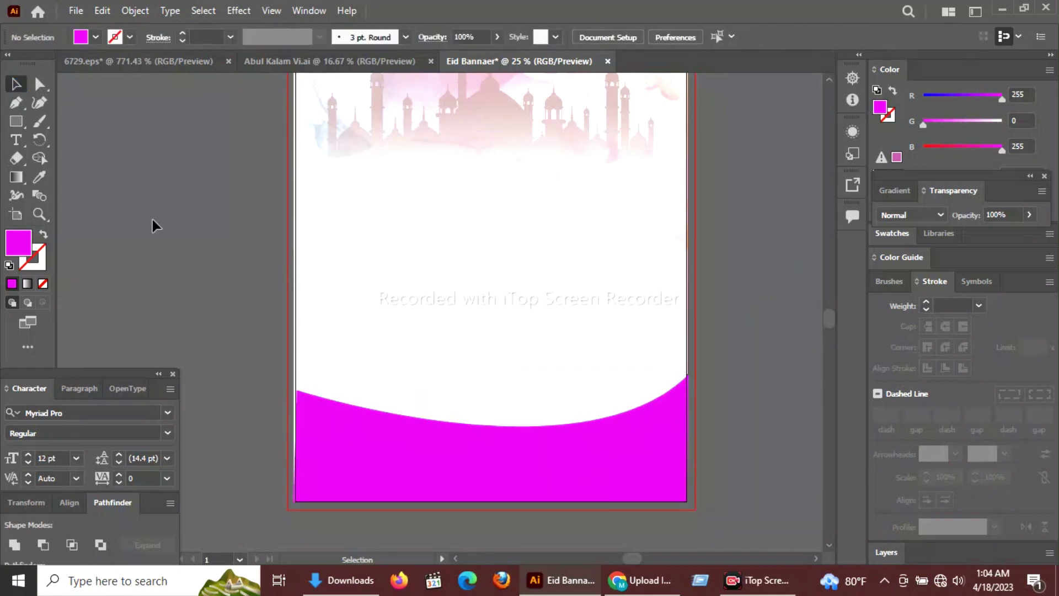
Select the magenta footer wave and nudge it slightly upward.
{"action": "left_click", "coordinate": [921, 580]}
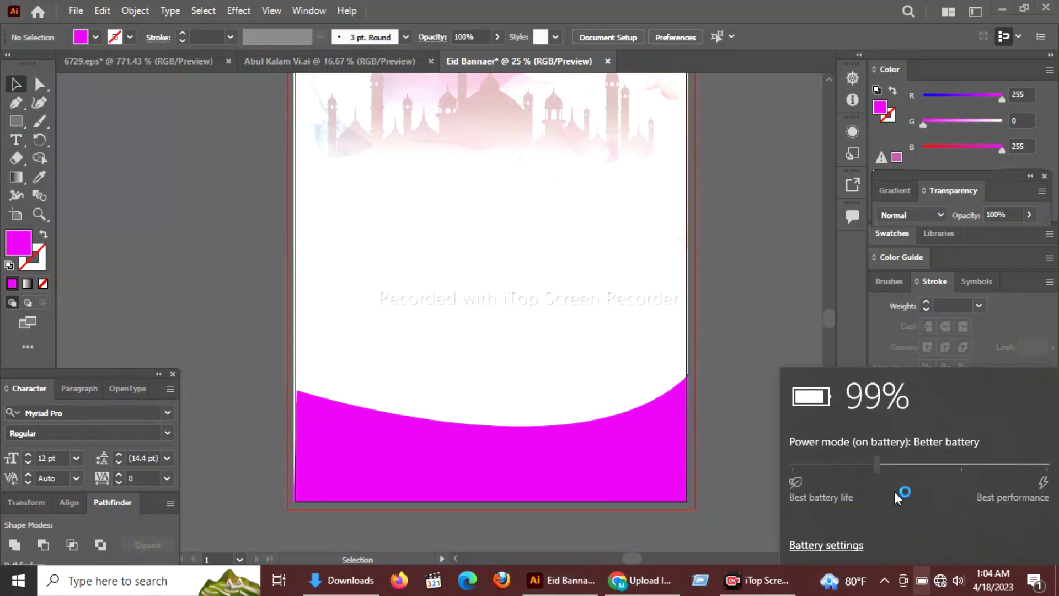
{"action": "left_click_drag", "start_coordinate": [878, 464], "coordinate": [792, 465]}
{"action": "left_click", "coordinate": [784, 332]}
{"action": "left_click", "coordinate": [349, 455]}
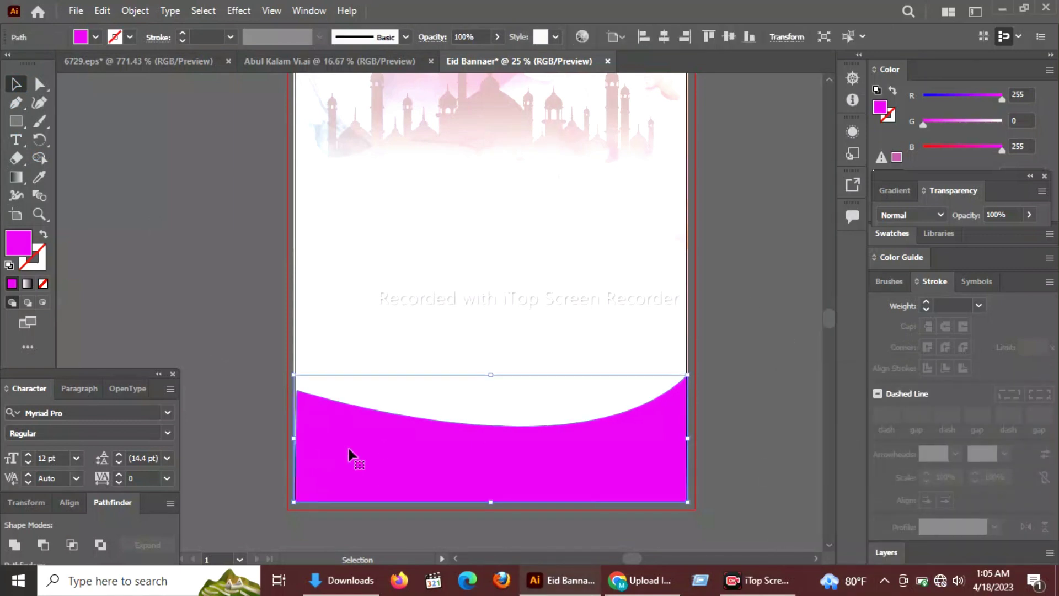
{"action": "key", "text": "super"}
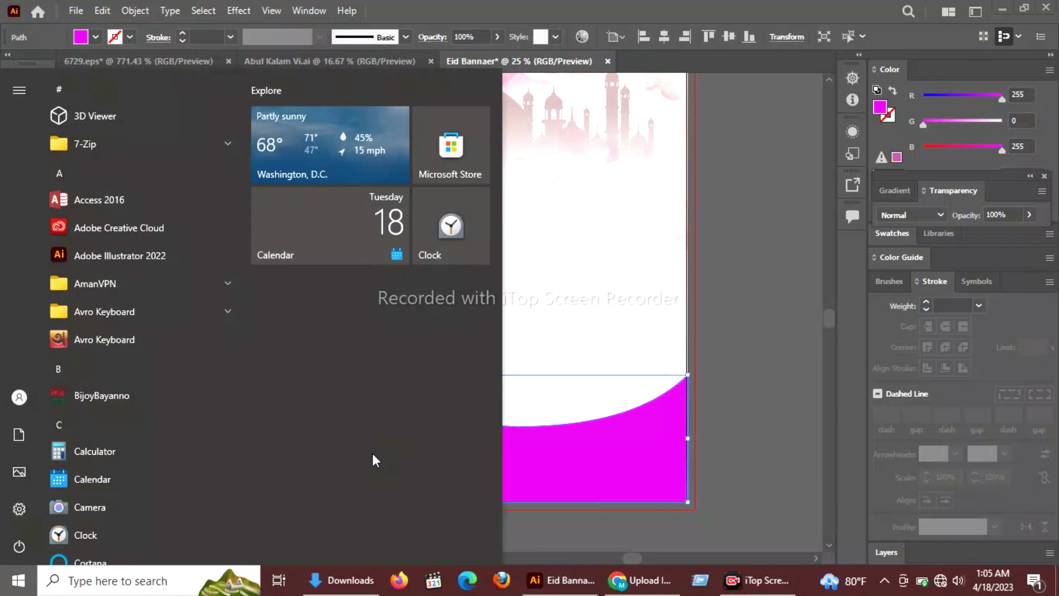
{"action": "left_click", "coordinate": [553, 464]}
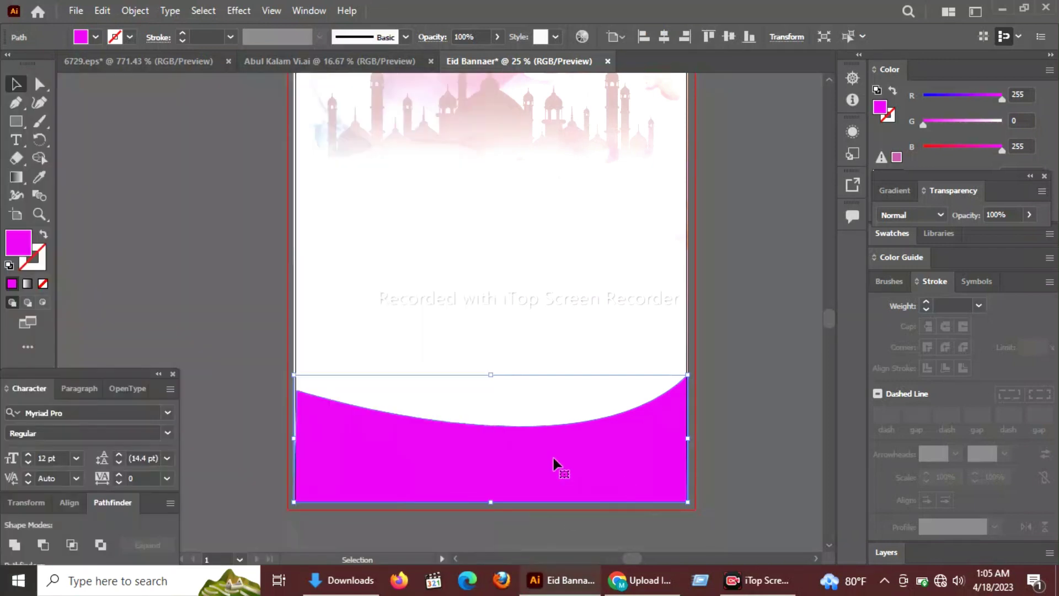
{"action": "left_click_drag", "start_coordinate": [542, 474], "coordinate": [540, 463]}
Duplicate the footer wave and select the copy behind it.
{"action": "key", "text": "ctrl+z"}
{"action": "key", "text": "ctrl+z"}
{"action": "key", "text": "ctrl+z"}
{"action": "key", "text": "ctrl+z"}
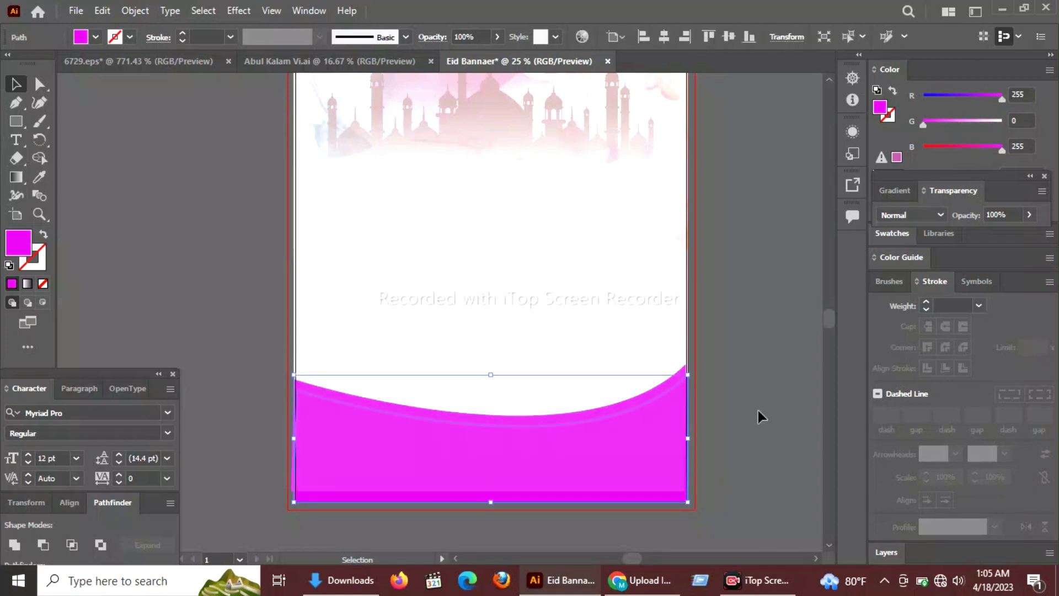
{"action": "left_click", "coordinate": [634, 429]}
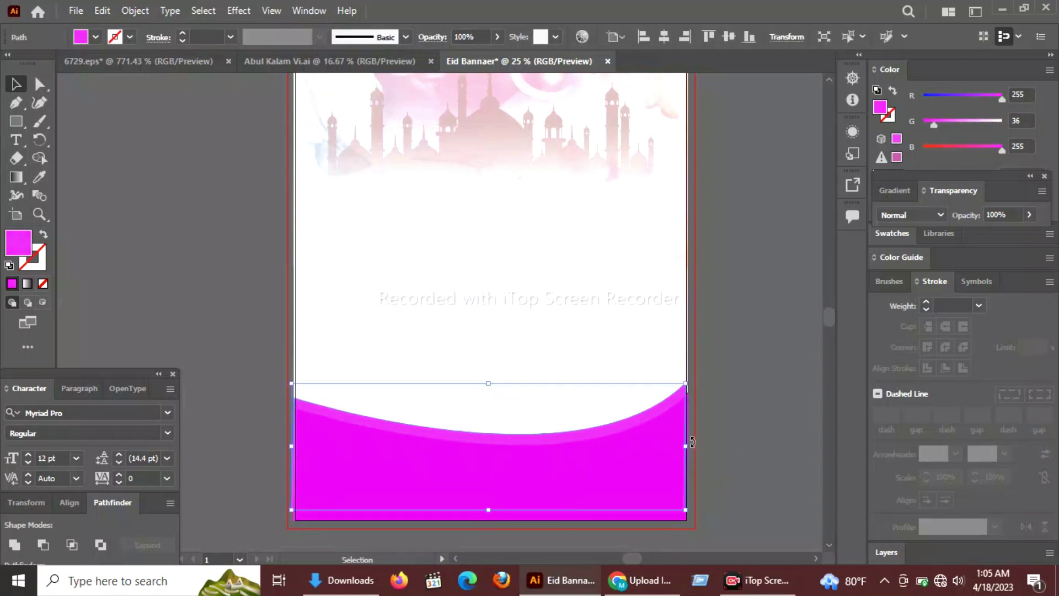
{"action": "left_click", "coordinate": [714, 444]}
{"action": "key", "text": "alt+space"}
{"action": "key", "text": "Escape"}
{"action": "scroll", "coordinate": [781, 436], "scroll_direction": "up", "scroll_amount": 2}
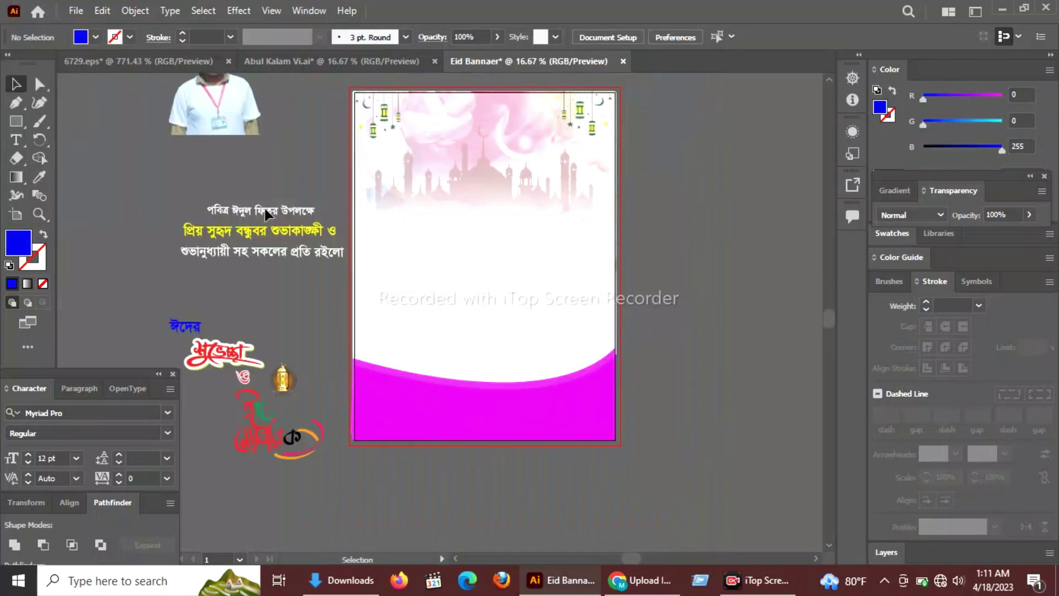
Scale the first Bengali greeting line and make it black.
{"action": "left_click", "coordinate": [265, 209]}
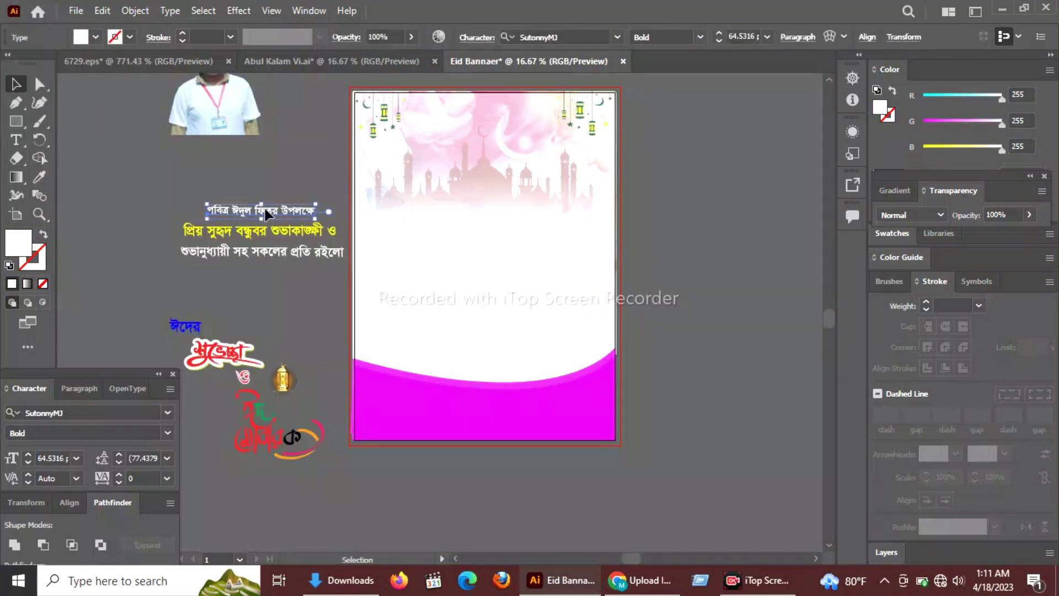
{"action": "left_click_drag", "start_coordinate": [264, 209], "coordinate": [491, 170]}
{"action": "left_click", "coordinate": [923, 148]}
{"action": "left_click", "coordinate": [923, 122]}
{"action": "left_click", "coordinate": [923, 97]}
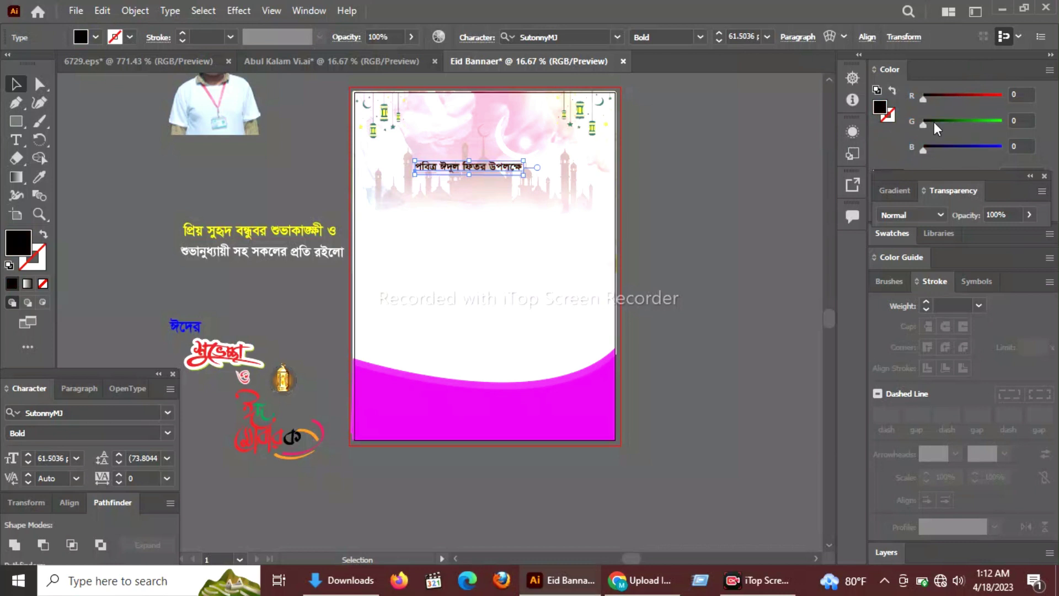
{"action": "mouse_move", "coordinate": [533, 180]}
{"action": "left_mouse_down"}
{"action": "mouse_move", "coordinate": [567, 189]}
{"action": "mouse_move", "coordinate": [544, 170]}
{"action": "mouse_move", "coordinate": [535, 175]}
{"action": "left_mouse_up"}
{"action": "key", "text": "ctrl+z"}
{"action": "key", "text": "ctrl+z"}
{"action": "key", "text": "ctrl+z"}
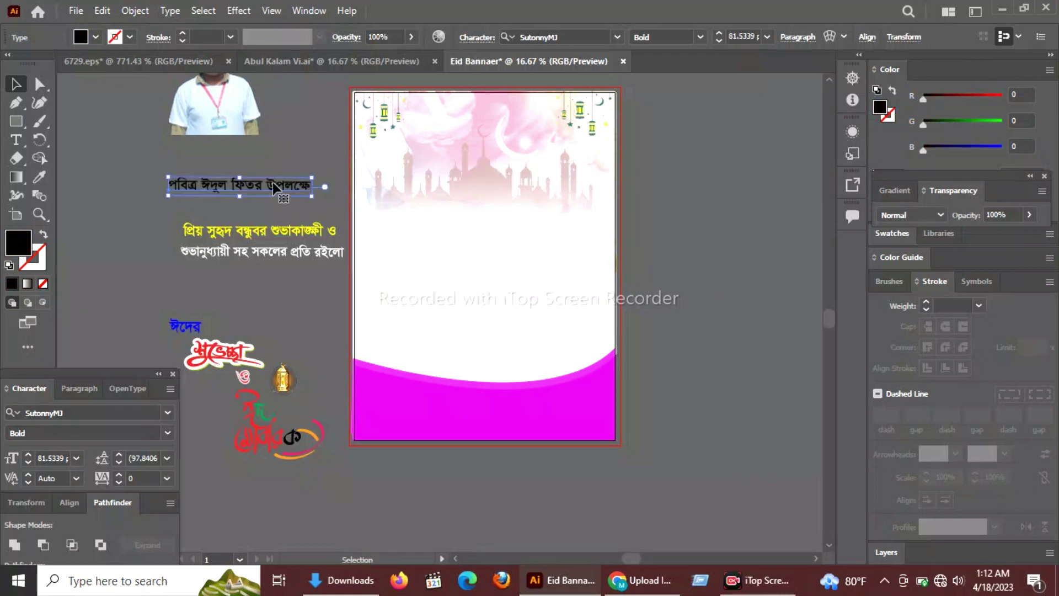
{"action": "key", "text": "ctrl+z"}
{"action": "key", "text": "ctrl+z"}
{"action": "key", "text": "ctrl+z"}
{"action": "key", "text": "ctrl+z"}
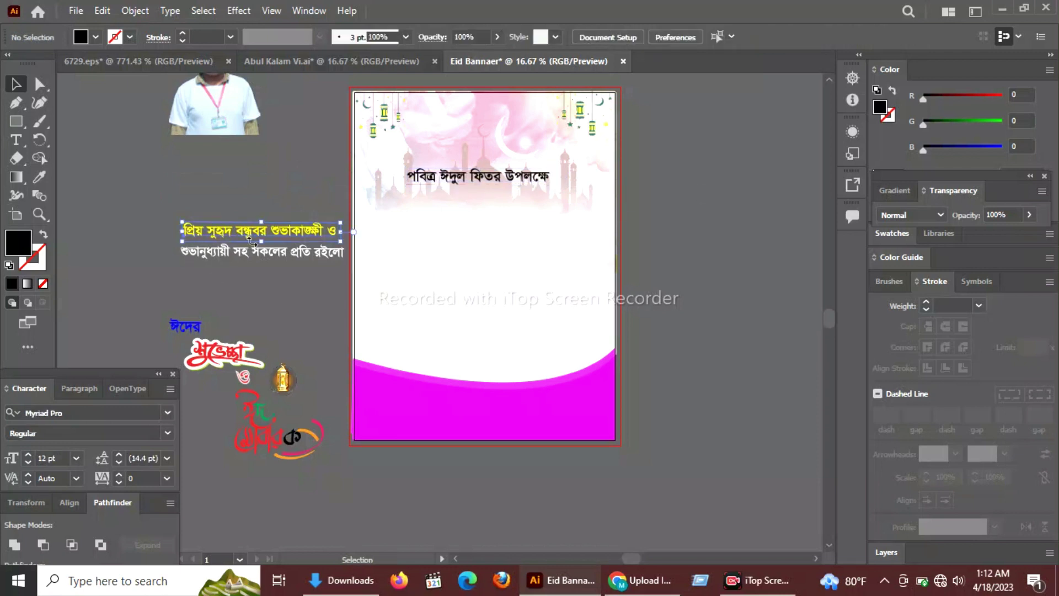
{"action": "key", "text": "ctrl+z"}
Make the second greeting line red and place the last line on the artboard in magenta.
{"action": "left_click", "coordinate": [926, 126]}
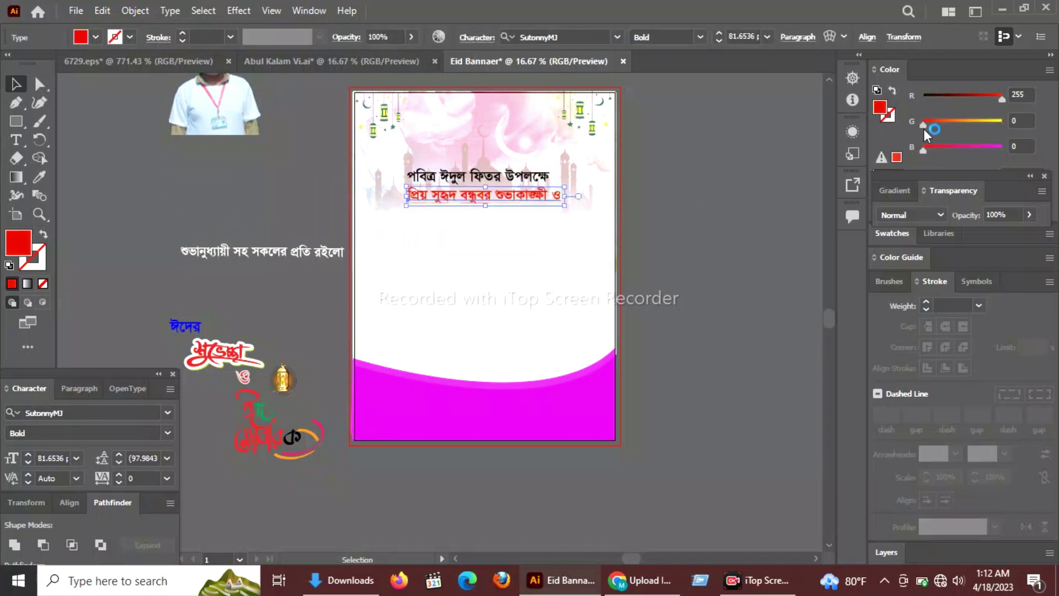
{"action": "left_click", "coordinate": [676, 257]}
{"action": "left_click_drag", "start_coordinate": [286, 258], "coordinate": [495, 229]}
{"action": "left_click", "coordinate": [971, 126]}
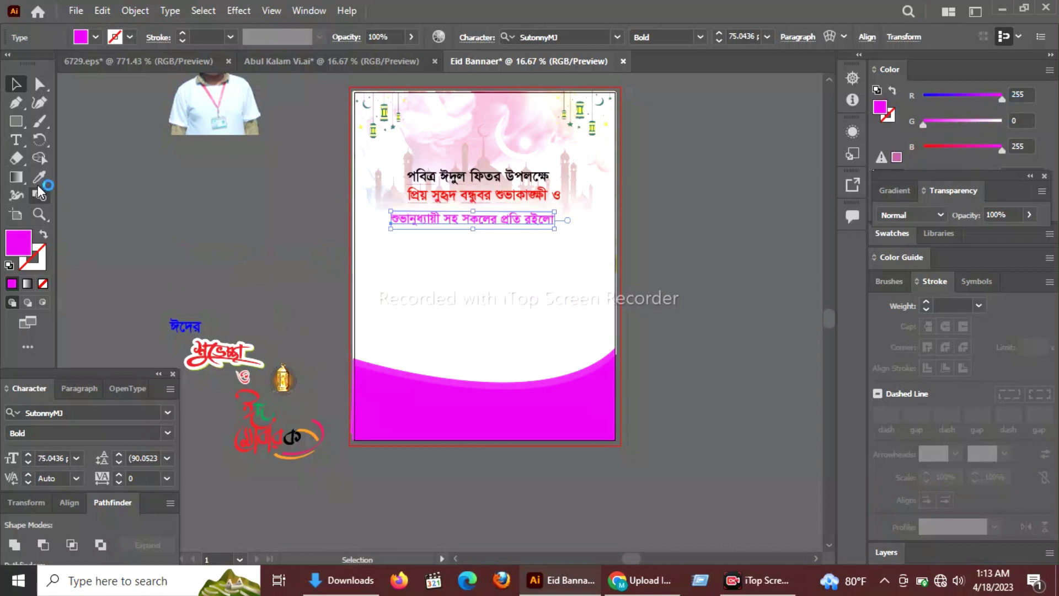
{"action": "left_click_drag", "start_coordinate": [532, 229], "coordinate": [532, 221]}
Horizontally centre the three greeting lines on each other.
{"action": "left_click", "coordinate": [486, 193], "text": "shift"}
{"action": "left_click", "coordinate": [71, 502]}
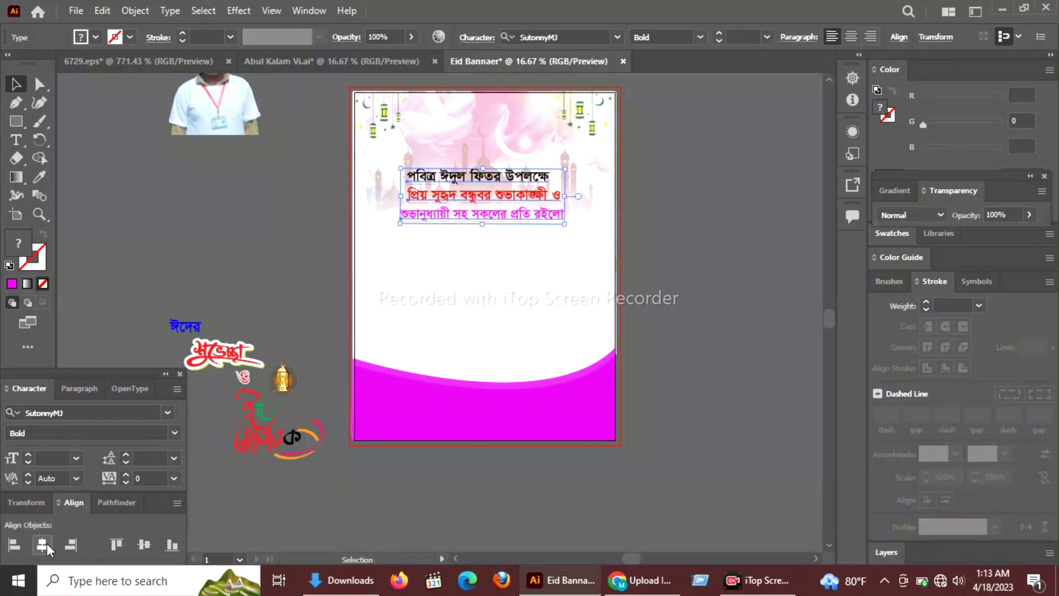
{"action": "left_click", "coordinate": [47, 544]}
{"action": "left_click", "coordinate": [293, 518]}
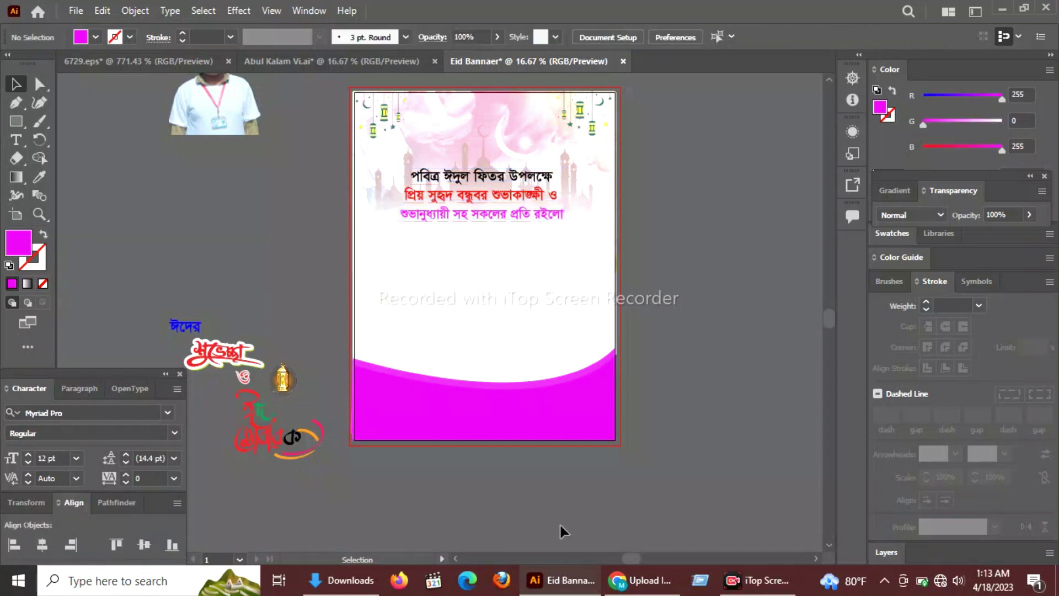
{"action": "left_click", "coordinate": [504, 213]}
{"action": "right_click", "coordinate": [504, 222]}
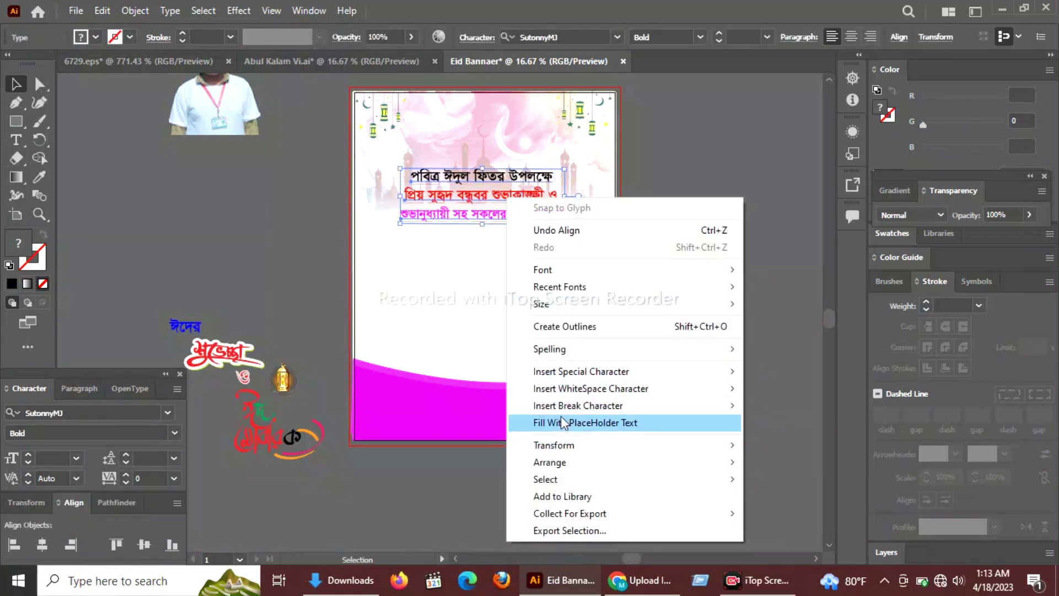
{"action": "left_click", "coordinate": [390, 236]}
{"action": "left_click", "coordinate": [503, 215]}
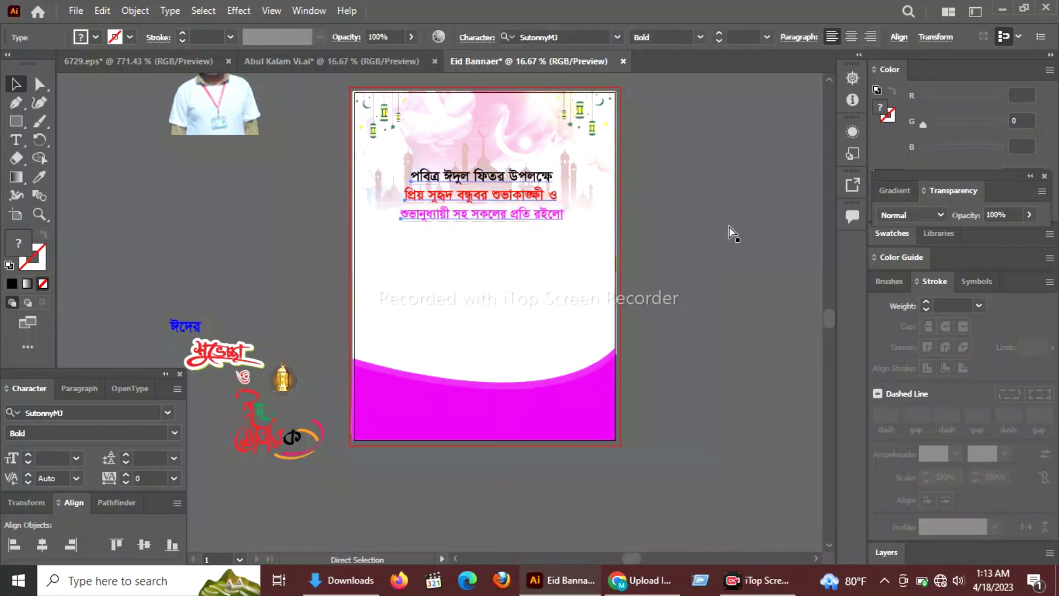
{"action": "left_click", "coordinate": [628, 333]}
{"action": "left_click", "coordinate": [16, 121]}
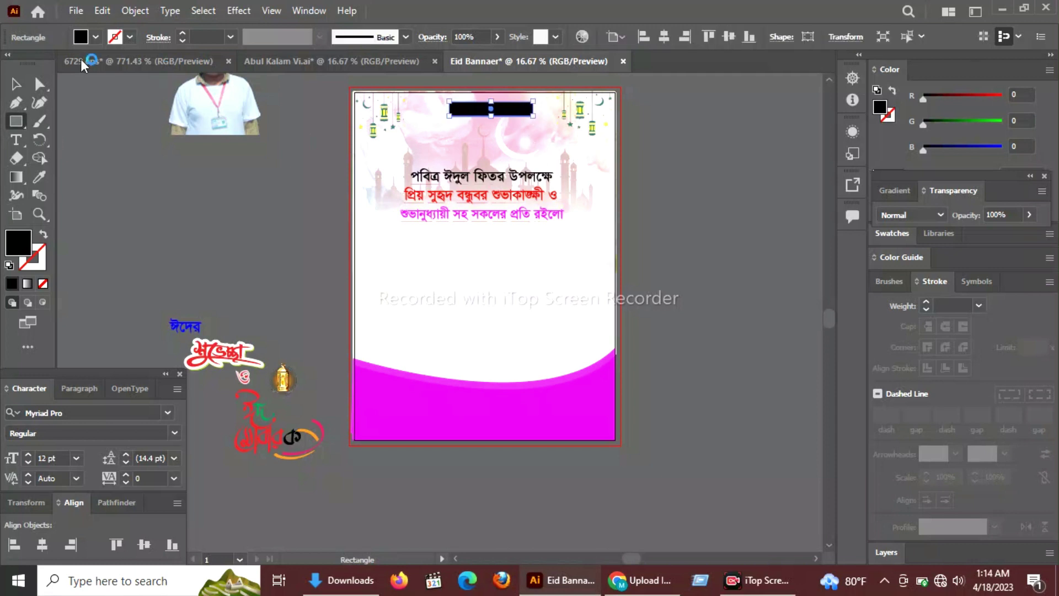
Fill the new bar with the sampled light background colour and widen it to the left.
{"action": "left_click", "coordinate": [39, 177]}
{"action": "left_click", "coordinate": [459, 196]}
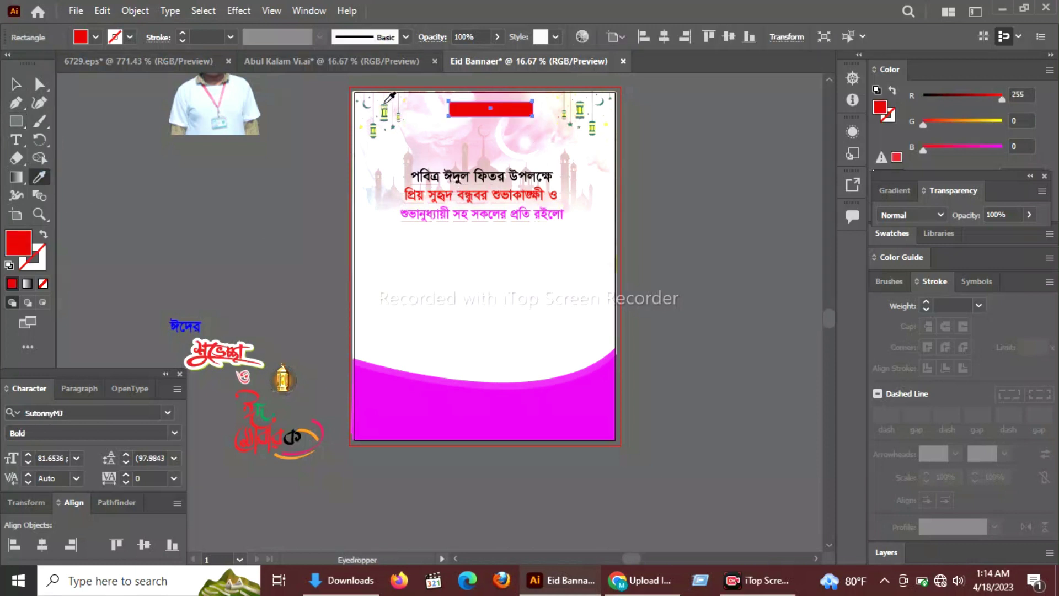
{"action": "left_click", "coordinate": [386, 101]}
{"action": "left_click", "coordinate": [16, 84]}
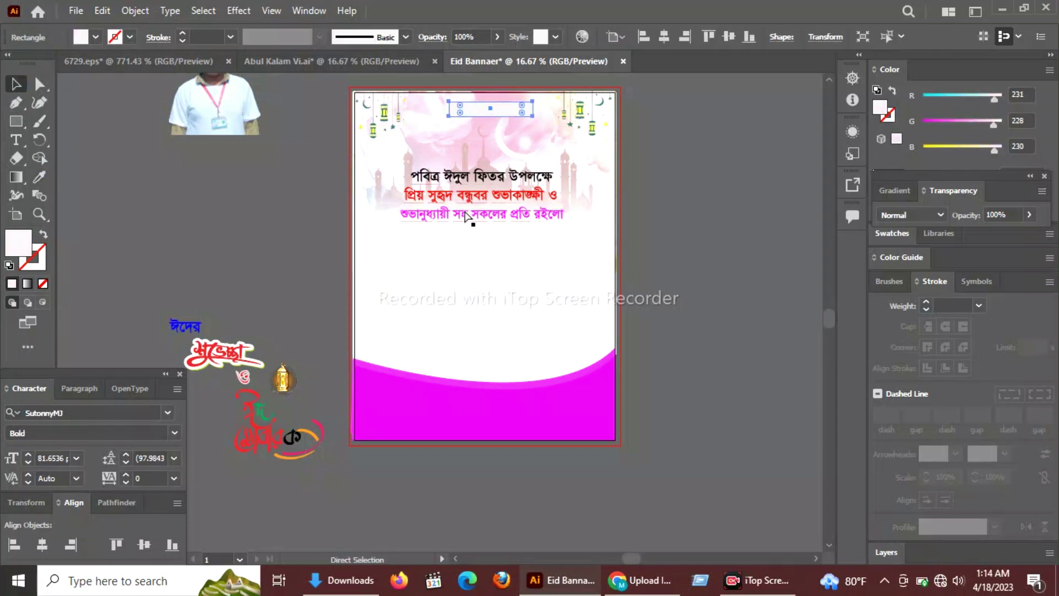
{"action": "key", "text": "ctrl+plus"}
{"action": "left_click_drag", "start_coordinate": [356, 325], "coordinate": [327, 327]}
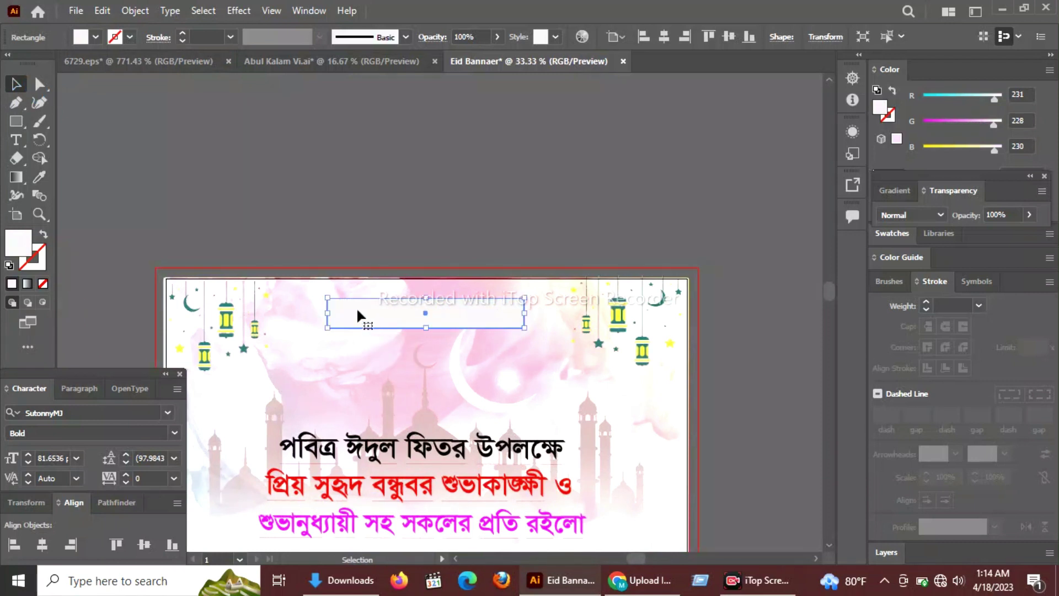
Round the bar's corners into a pill and give it the teal of a star.
{"action": "key", "text": "m"}
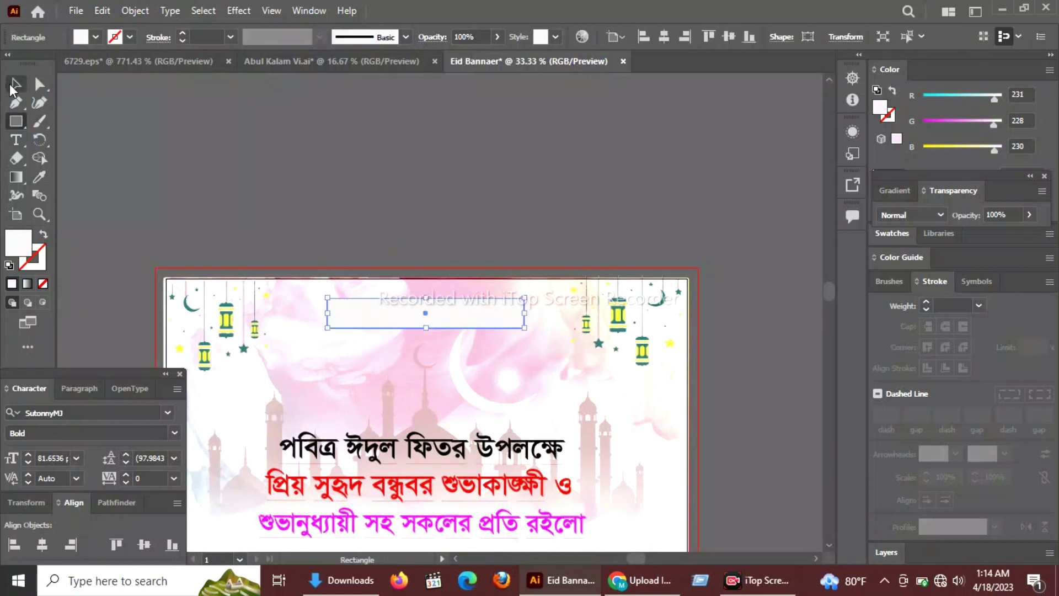
{"action": "left_click", "coordinate": [12, 90]}
{"action": "key", "text": "ctrl+plus"}
{"action": "key", "text": "ctrl+plus"}
{"action": "left_click_drag", "start_coordinate": [254, 294], "coordinate": [407, 189]}
{"action": "left_click", "coordinate": [406, 190]}
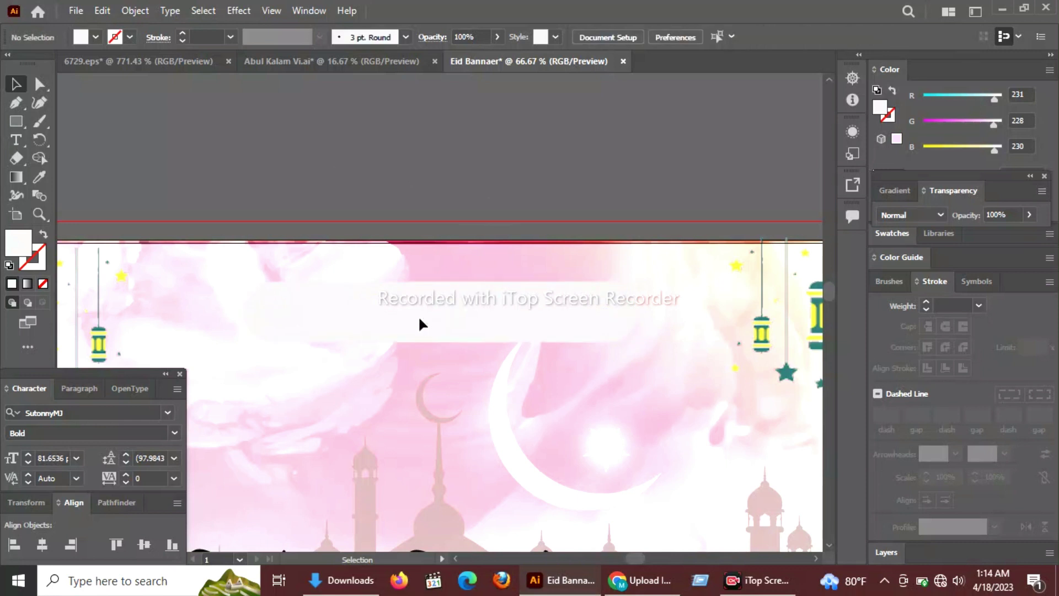
{"action": "left_click", "coordinate": [422, 325]}
{"action": "key", "text": "i"}
{"action": "left_click", "coordinate": [788, 370]}
{"action": "key", "text": "v"}
{"action": "left_click", "coordinate": [400, 153]}
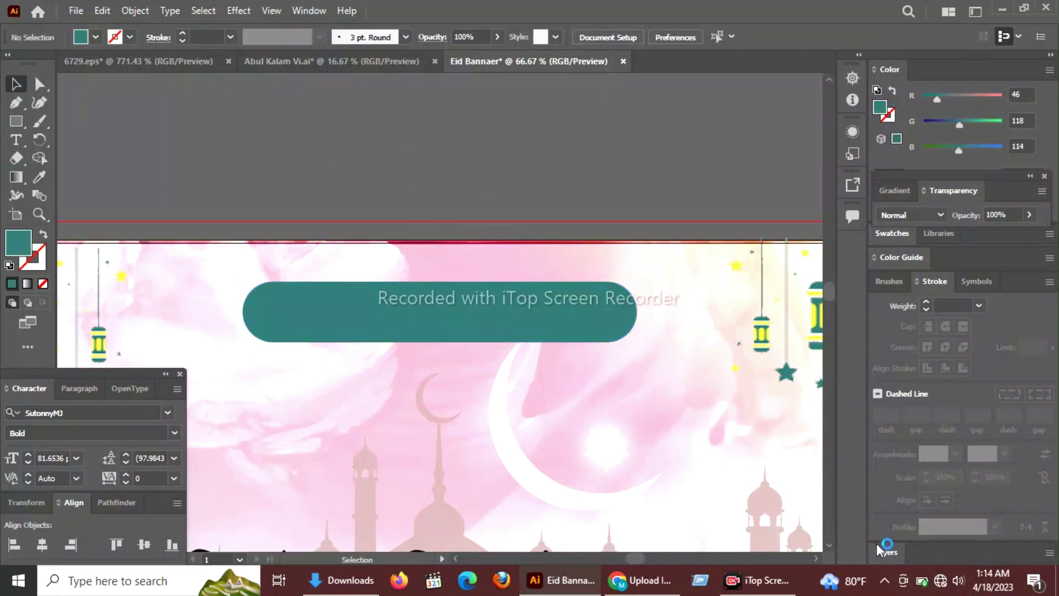
Paste the Bismillah text onto the pill, scale and centre it, and make it white.
{"action": "key", "text": "ctrl+v"}
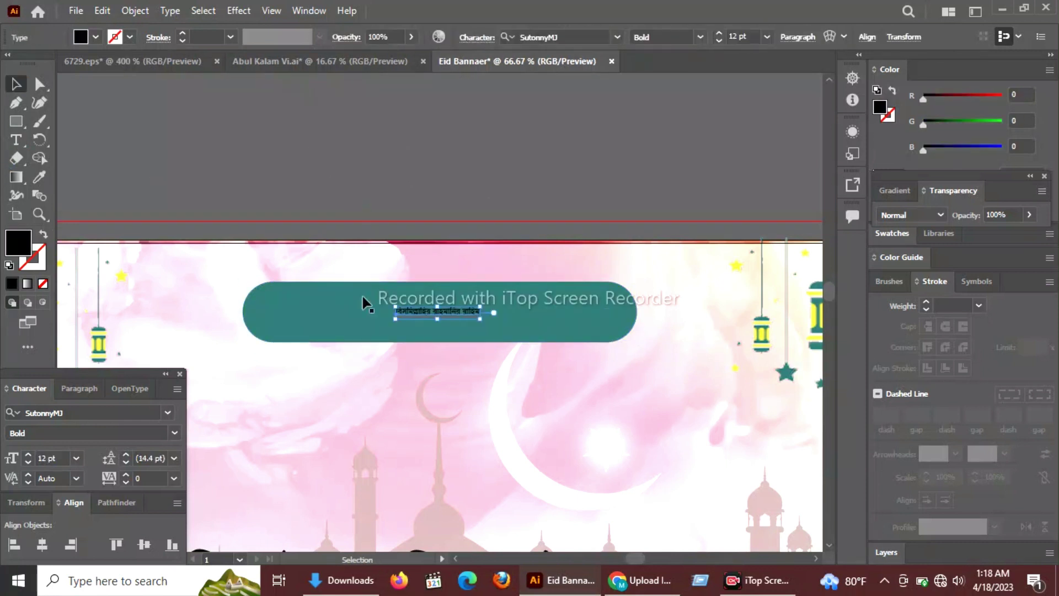
{"action": "left_click_drag", "start_coordinate": [394, 318], "coordinate": [156, 351]}
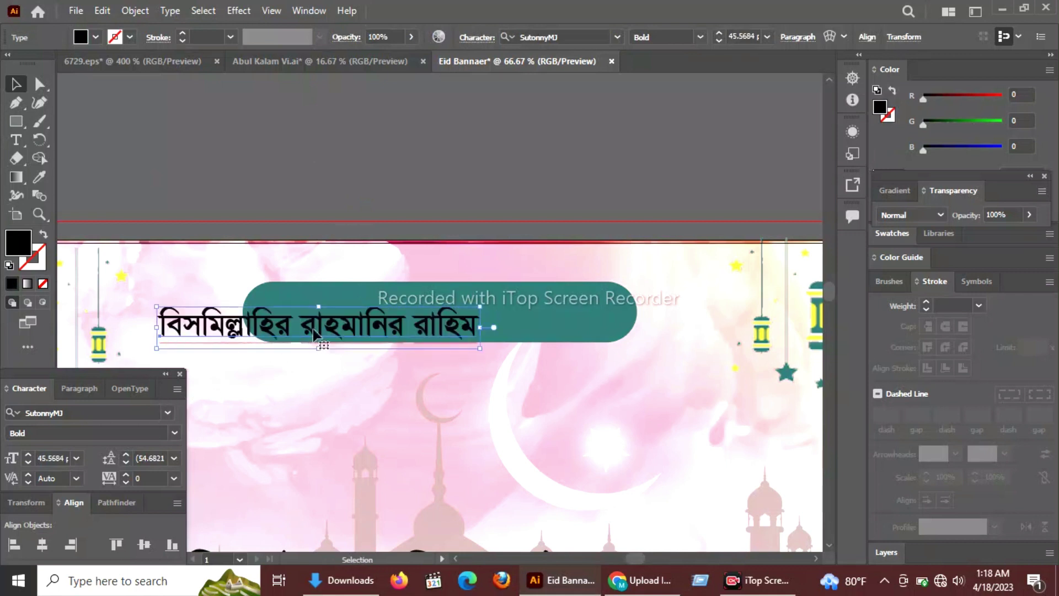
{"action": "left_click_drag", "start_coordinate": [314, 325], "coordinate": [435, 323]}
{"action": "left_click_drag", "start_coordinate": [607, 337], "coordinate": [660, 342]}
{"action": "left_click", "coordinate": [635, 326]}
{"action": "left_click_drag", "start_coordinate": [385, 330], "coordinate": [376, 330]}
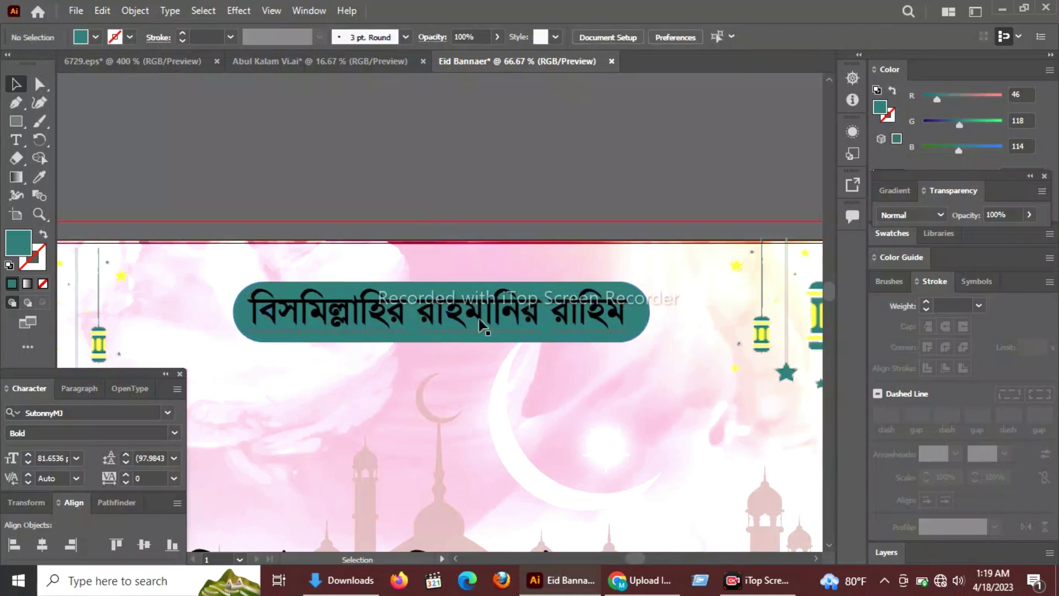
{"action": "left_click", "coordinate": [508, 317]}
{"action": "left_click_drag", "start_coordinate": [947, 145], "coordinate": [999, 95]}
{"action": "left_click", "coordinate": [409, 124]}
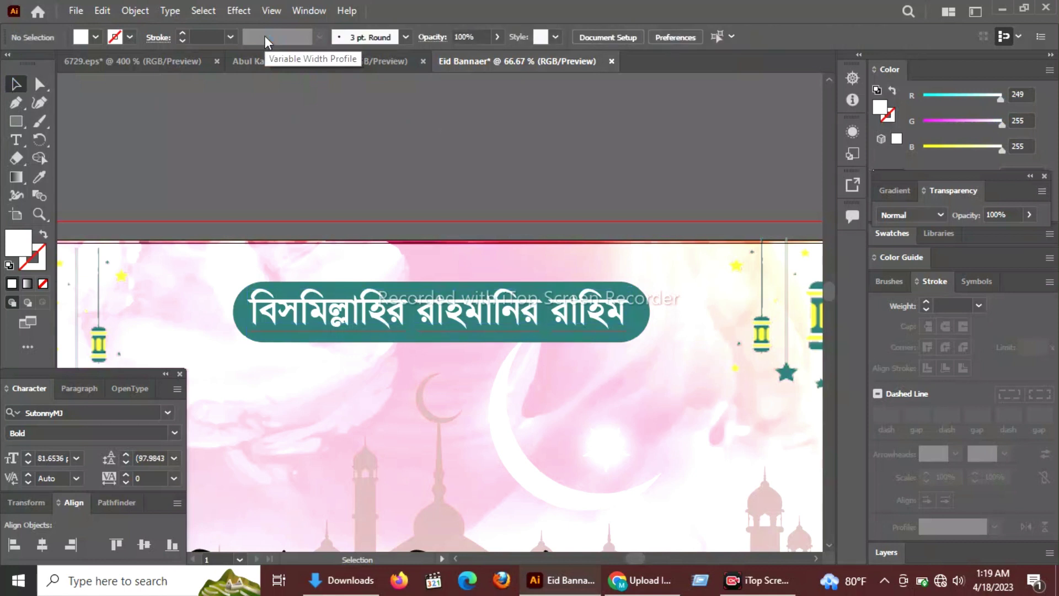
Zoom out to the full artboard and drag the Eid Mubarak calligraphy group below the greetings.
{"action": "key", "text": "ctrl+minus"}
{"action": "key", "text": "alt+space"}
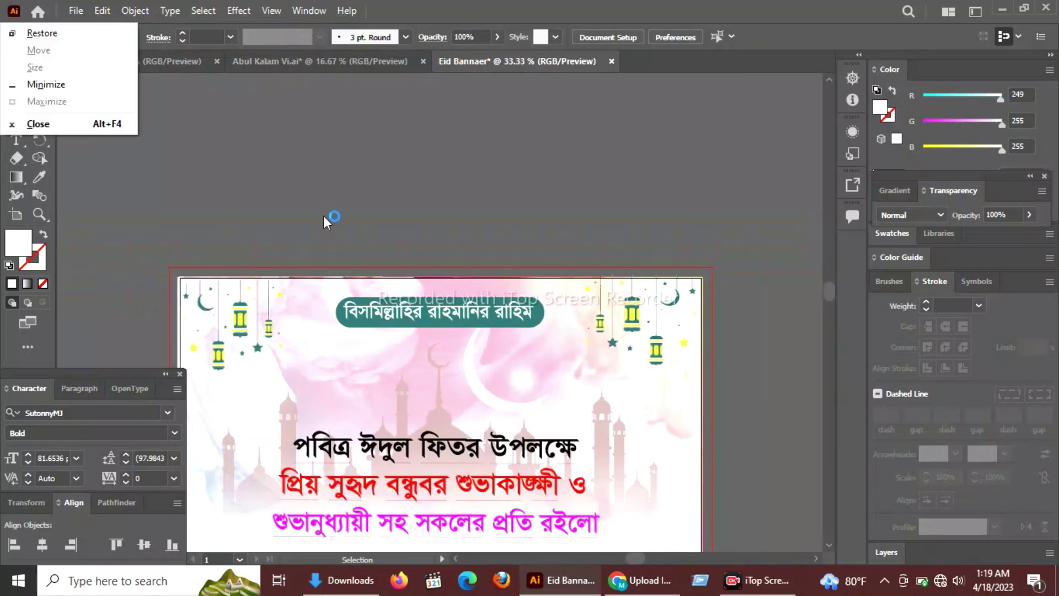
{"action": "scroll", "coordinate": [300, 147], "scroll_direction": "down", "scroll_amount": 3}
{"action": "left_click_drag", "start_coordinate": [455, 328], "coordinate": [503, 197]}
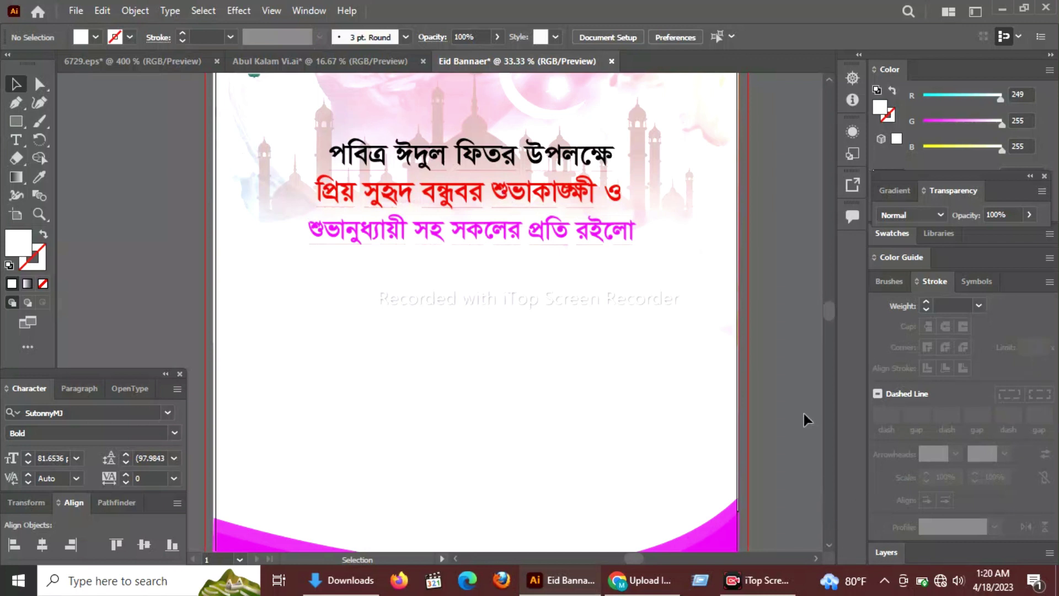
{"action": "key", "text": "ctrl+minus"}
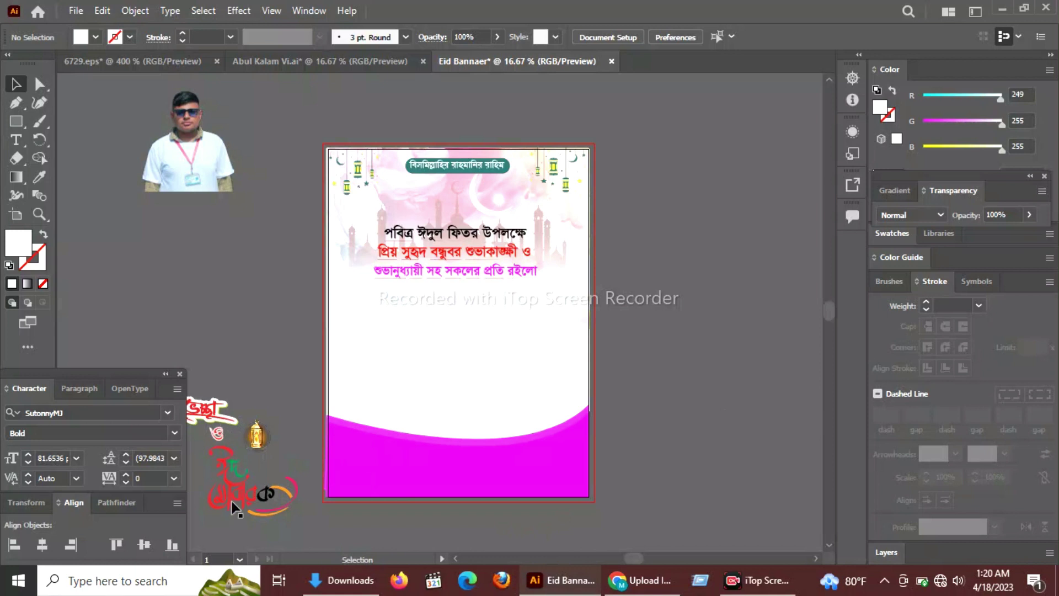
{"action": "left_click", "coordinate": [233, 502]}
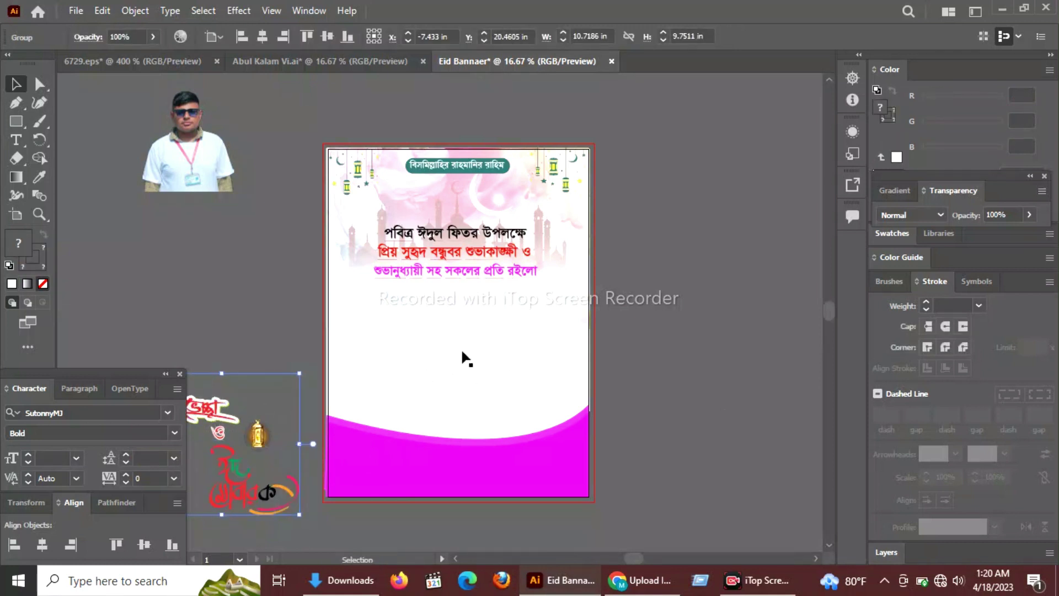
{"action": "left_click", "coordinate": [740, 419]}
{"action": "left_click_drag", "start_coordinate": [260, 498], "coordinate": [481, 343]}
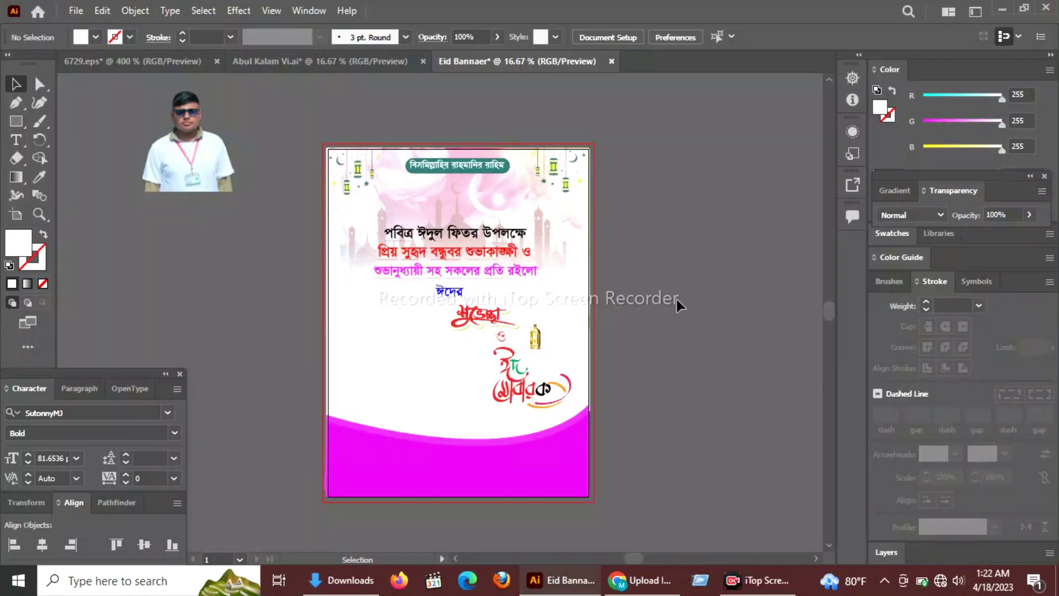
{"action": "left_click", "coordinate": [186, 162]}
Move the person photo onto the banner and bring the magenta footer wave in front of it.
{"action": "left_click_drag", "start_coordinate": [187, 161], "coordinate": [373, 401]}
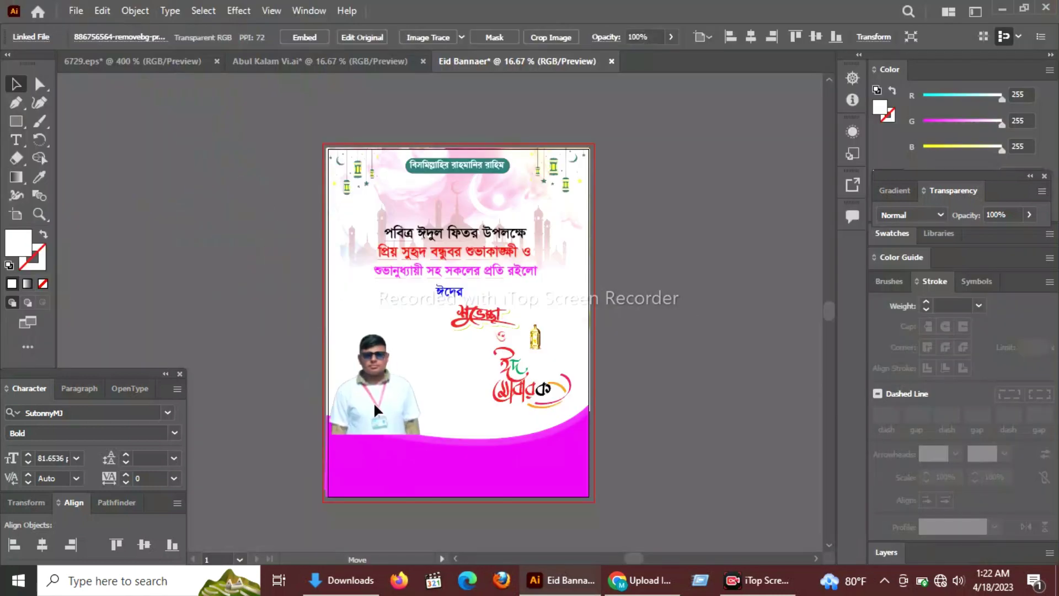
{"action": "left_click", "coordinate": [460, 474]}
{"action": "key", "text": "ctrl+shift+bracketright"}
{"action": "key", "text": "ctrl+shift+a"}
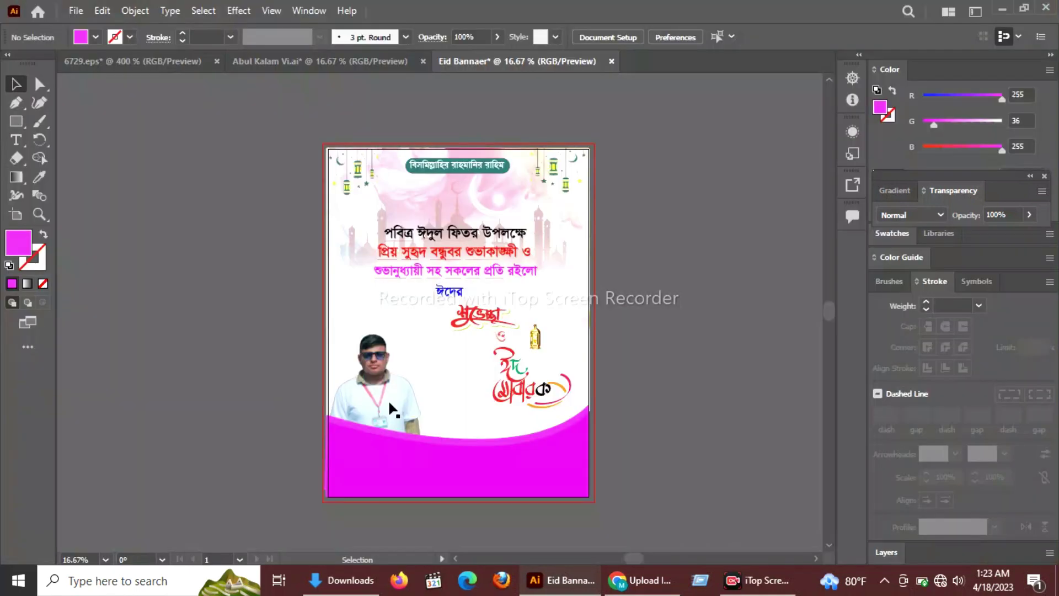
Nudge the photo into position above the footer, undoing an accidental tilt.
{"action": "left_click", "coordinate": [389, 399]}
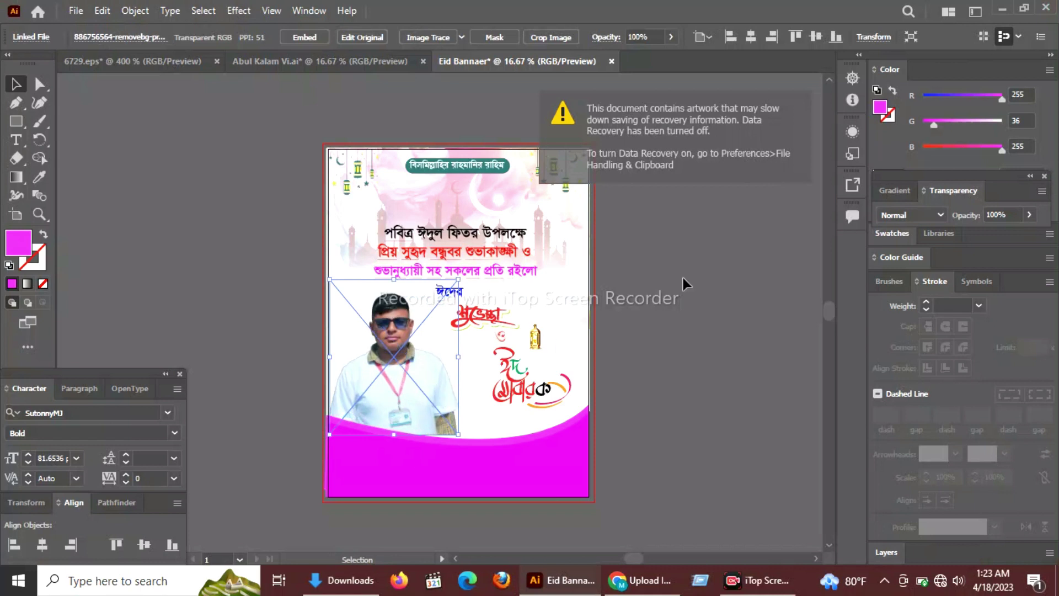
{"action": "mouse_move", "coordinate": [399, 372]}
{"action": "left_mouse_down"}
{"action": "mouse_move", "coordinate": [398, 391]}
{"action": "mouse_move", "coordinate": [399, 372]}
{"action": "left_mouse_up"}
{"action": "left_click_drag", "start_coordinate": [467, 451], "coordinate": [459, 455]}
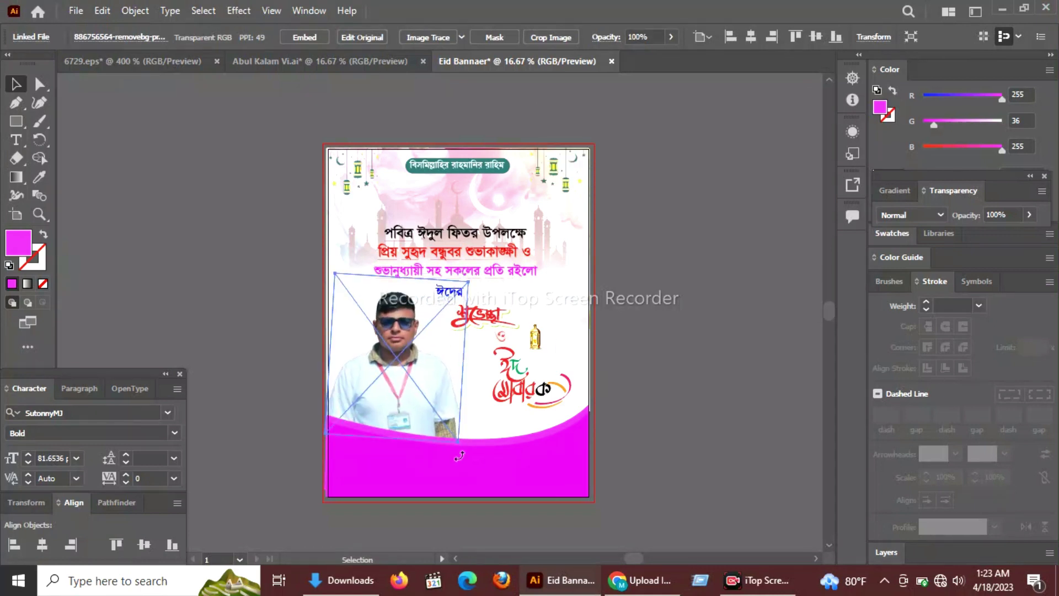
{"action": "key", "text": "ctrl+z"}
{"action": "left_click", "coordinate": [243, 233]}
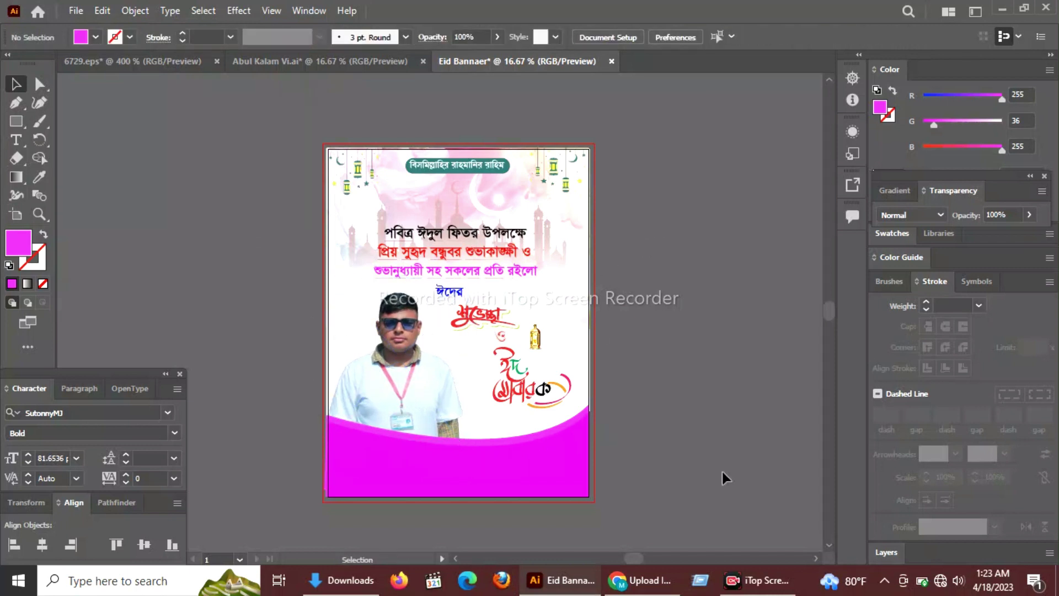
Type the শুভেচ্ছান্তেঃ label in the magenta footer and enlarge it.
{"action": "key", "text": "t"}
{"action": "left_click", "coordinate": [350, 453]}
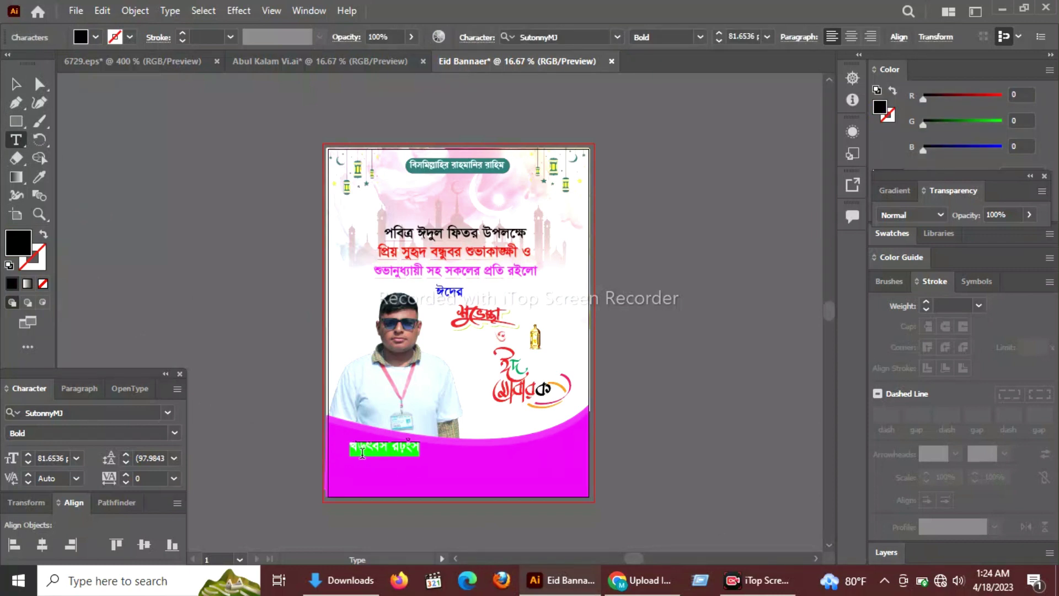
{"action": "type", "text": "A"}
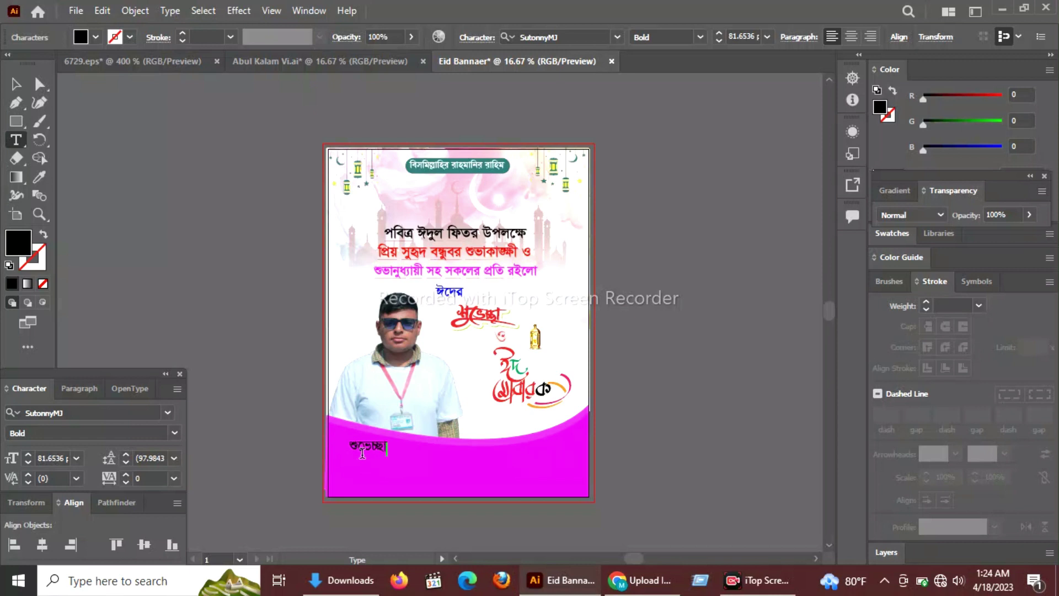
{"action": "type", "text": "Z"}
{"action": "left_click", "coordinate": [16, 84]}
{"action": "mouse_move", "coordinate": [402, 459]}
{"action": "left_mouse_down"}
{"action": "mouse_move", "coordinate": [467, 479]}
{"action": "mouse_move", "coordinate": [419, 464]}
{"action": "left_mouse_up"}
{"action": "left_click", "coordinate": [376, 455]}
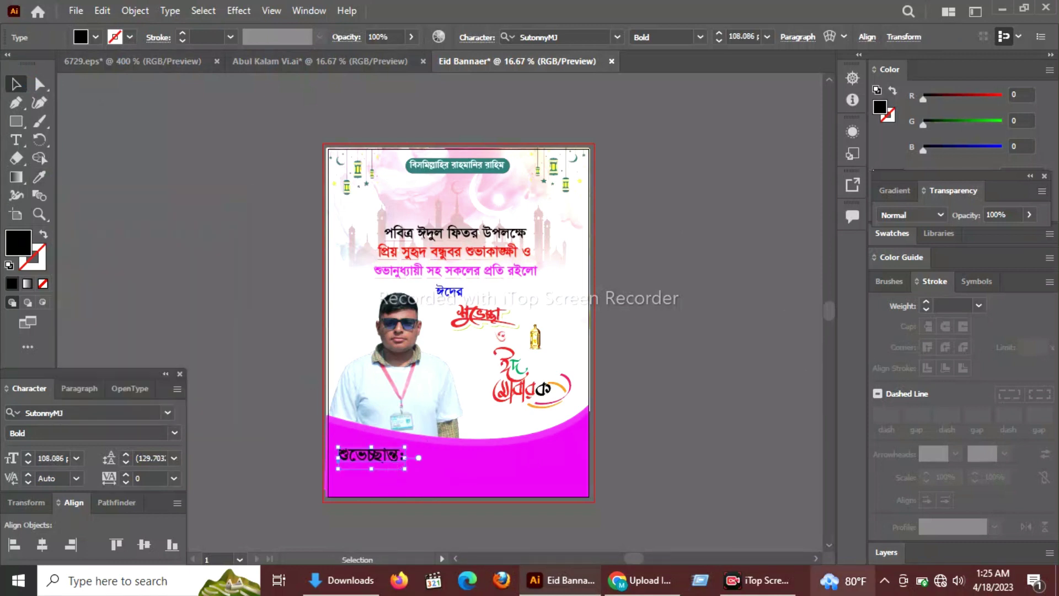
{"action": "type", "text": "‡"}
Recolour the footer label's fill, then highlight footer text to overwrite with the name.
{"action": "left_click", "coordinate": [39, 176]}
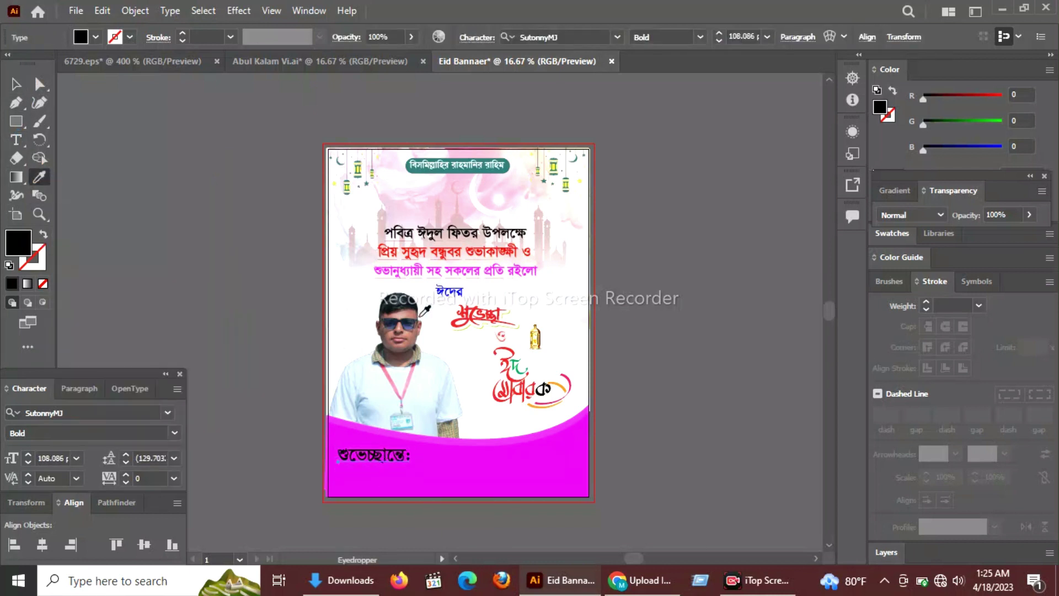
{"action": "left_click", "coordinate": [563, 398]}
{"action": "left_click", "coordinate": [15, 83]}
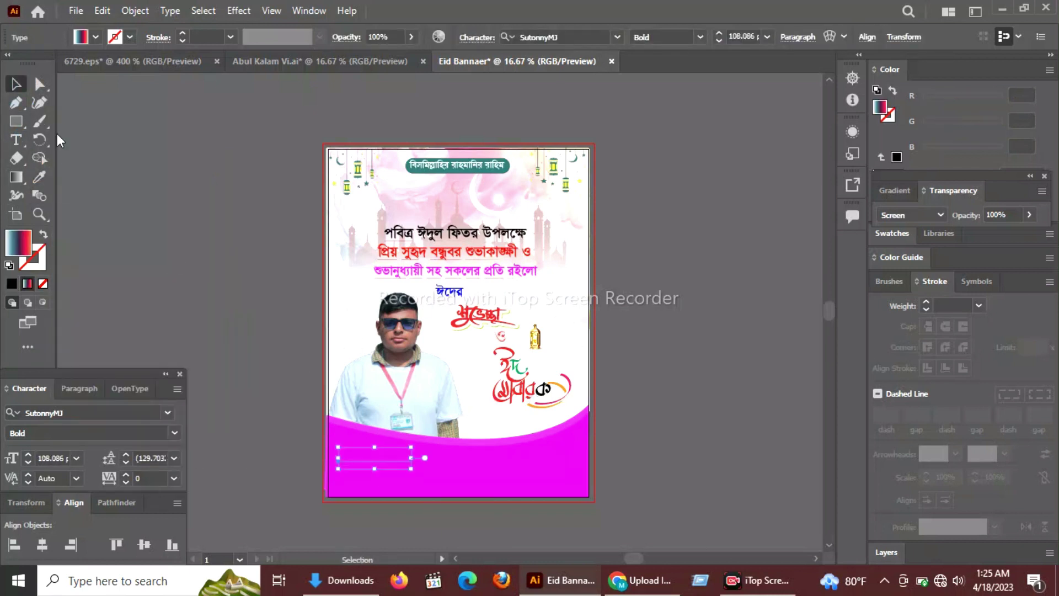
{"action": "left_click", "coordinate": [897, 157]}
{"action": "left_click", "coordinate": [1001, 122]}
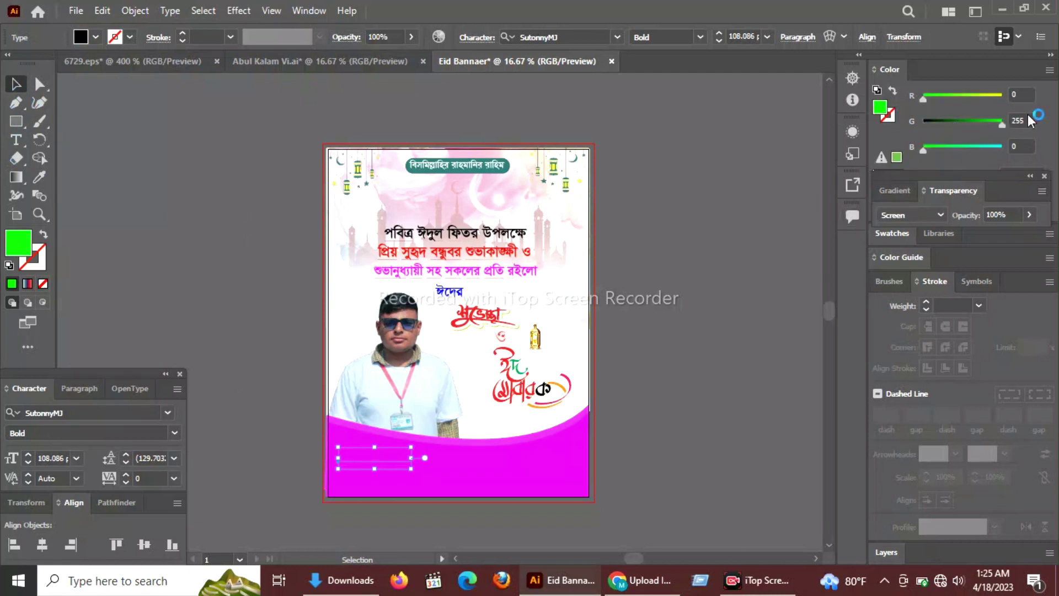
{"action": "left_click", "coordinate": [707, 320]}
{"action": "key", "text": "t"}
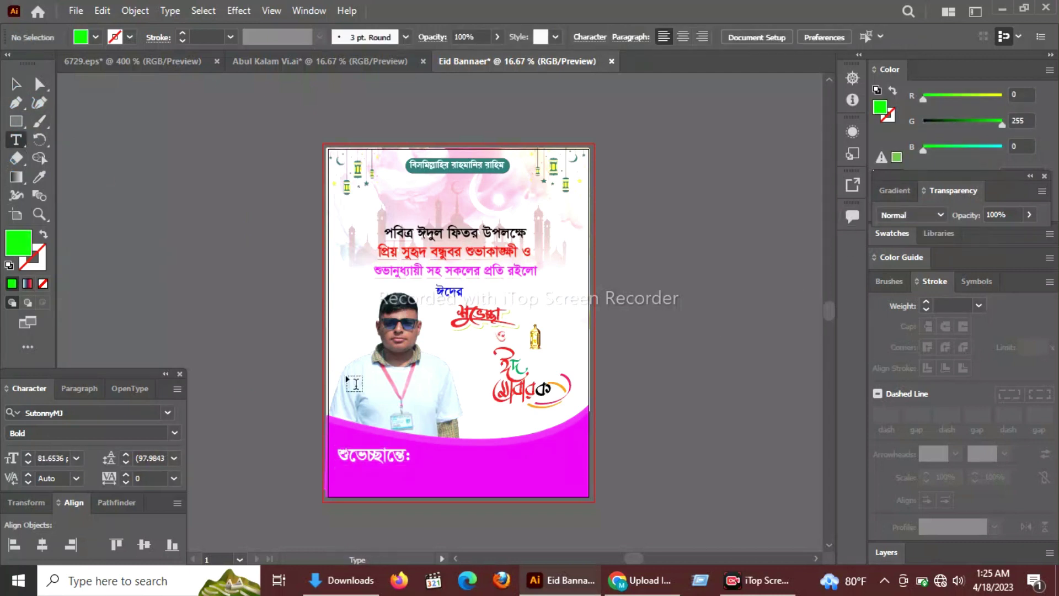
{"action": "left_click_drag", "start_coordinate": [486, 493], "coordinate": [23, 458]}
Type the sender's name at 88 pt beneath the label and scale it up.
{"action": "left_click", "coordinate": [29, 455]}
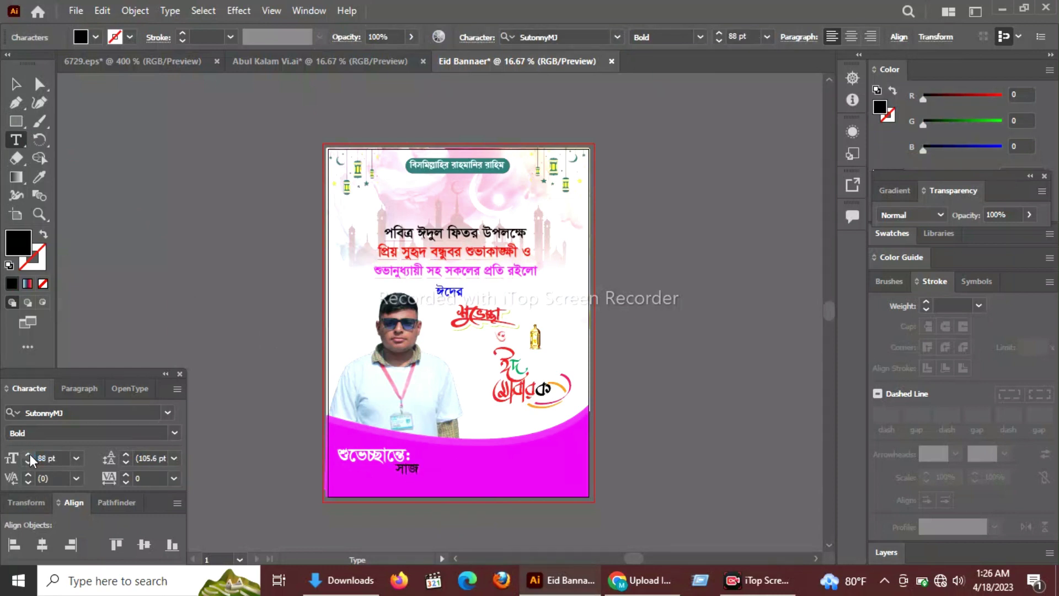
{"action": "left_click", "coordinate": [16, 84]}
{"action": "left_click_drag", "start_coordinate": [505, 482], "coordinate": [568, 490]}
Make the name white by setting its RGB fill to 255, 255, 255.
{"action": "left_click", "coordinate": [39, 176]}
{"action": "left_click", "coordinate": [517, 351]}
{"action": "left_click_drag", "start_coordinate": [927, 122], "coordinate": [1005, 120]}
{"action": "left_click", "coordinate": [1002, 97]}
{"action": "left_click", "coordinate": [1002, 148]}
{"action": "left_click", "coordinate": [699, 259]}
{"action": "left_click_drag", "start_coordinate": [956, 151], "coordinate": [1003, 150]}
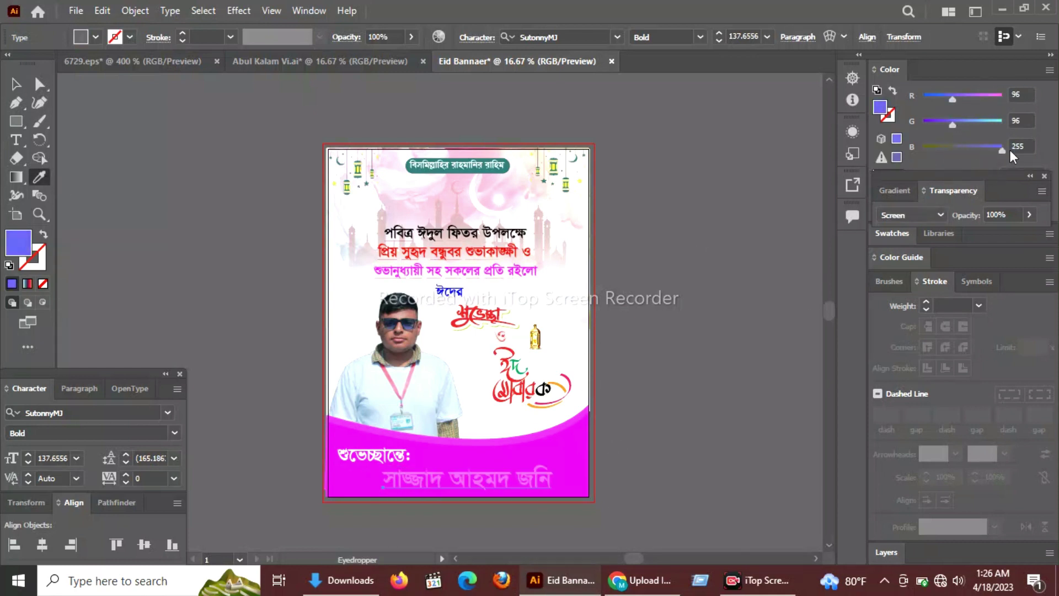
{"action": "left_click_drag", "start_coordinate": [955, 124], "coordinate": [1004, 121]}
{"action": "left_click_drag", "start_coordinate": [955, 99], "coordinate": [1004, 96]}
Set the name's font to SutonnySushreeMJ and reapply the white 255, 255, 255 fill.
{"action": "left_click", "coordinate": [169, 412]}
{"action": "left_click", "coordinate": [246, 545]}
{"action": "left_click", "coordinate": [737, 367]}
{"action": "left_click", "coordinate": [1002, 121]}
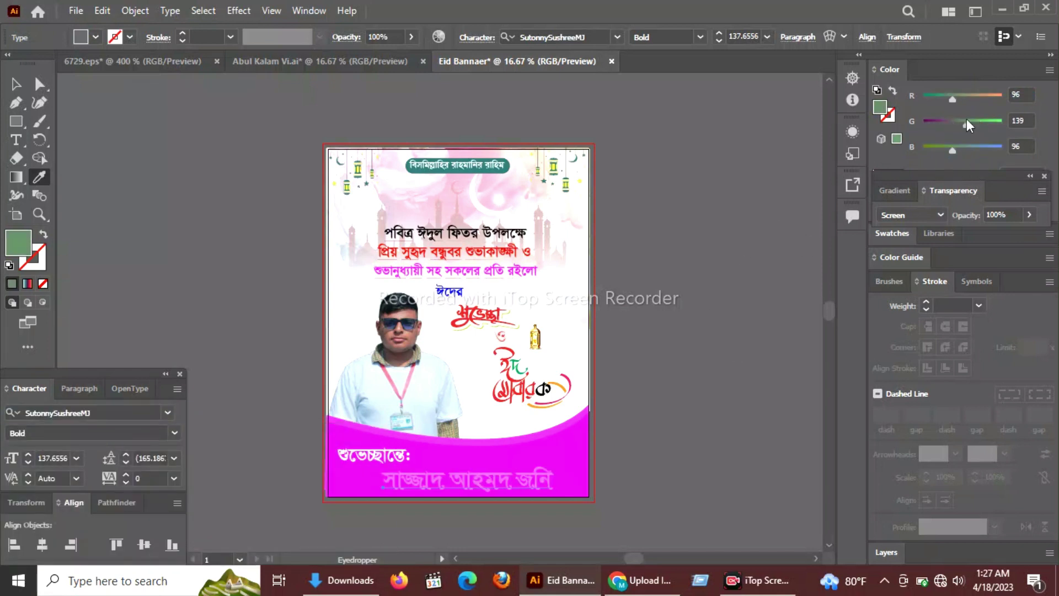
{"action": "left_click", "coordinate": [1002, 97]}
{"action": "left_click", "coordinate": [1001, 148]}
{"action": "left_click", "coordinate": [15, 84]}
{"action": "left_click", "coordinate": [155, 172]}
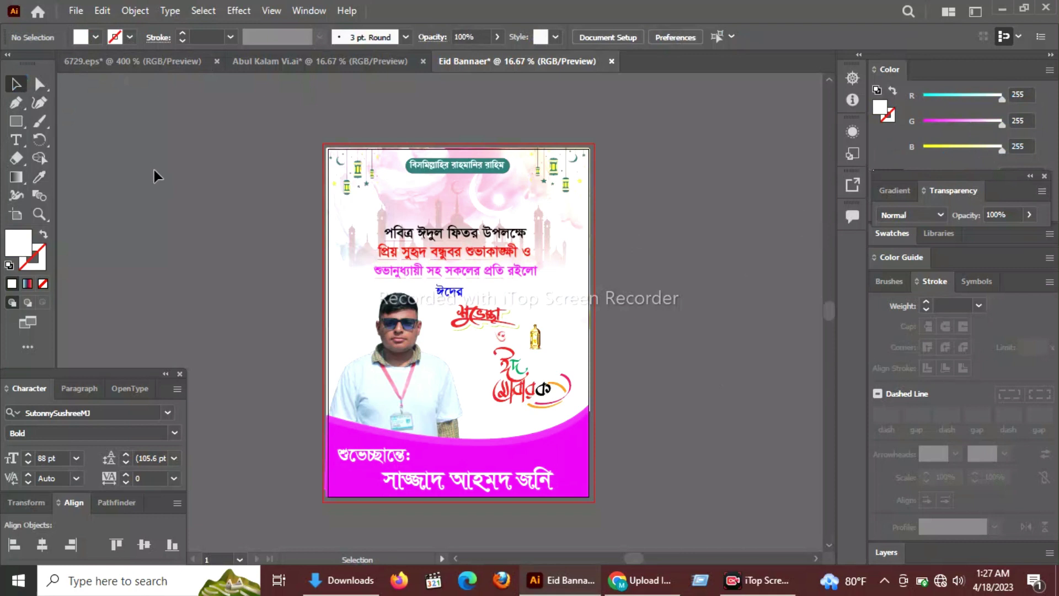
{"action": "left_click", "coordinate": [375, 456]}
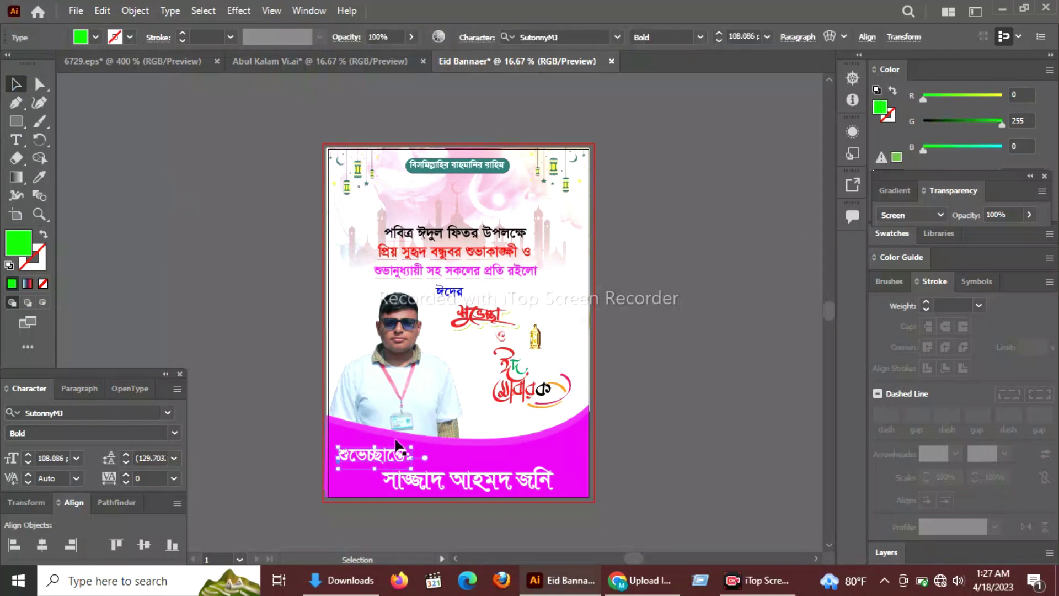
{"action": "left_click", "coordinate": [675, 359]}
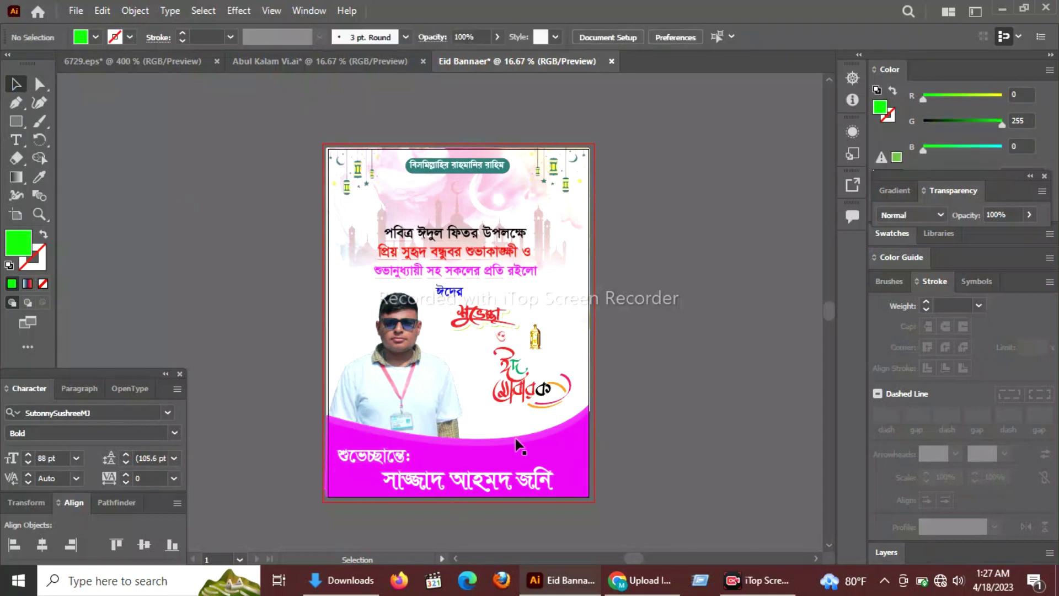
Add a default drop shadow to the person photo.
{"action": "left_click", "coordinate": [408, 359]}
{"action": "left_click", "coordinate": [239, 10]}
{"action": "mouse_move", "coordinate": [287, 182]}
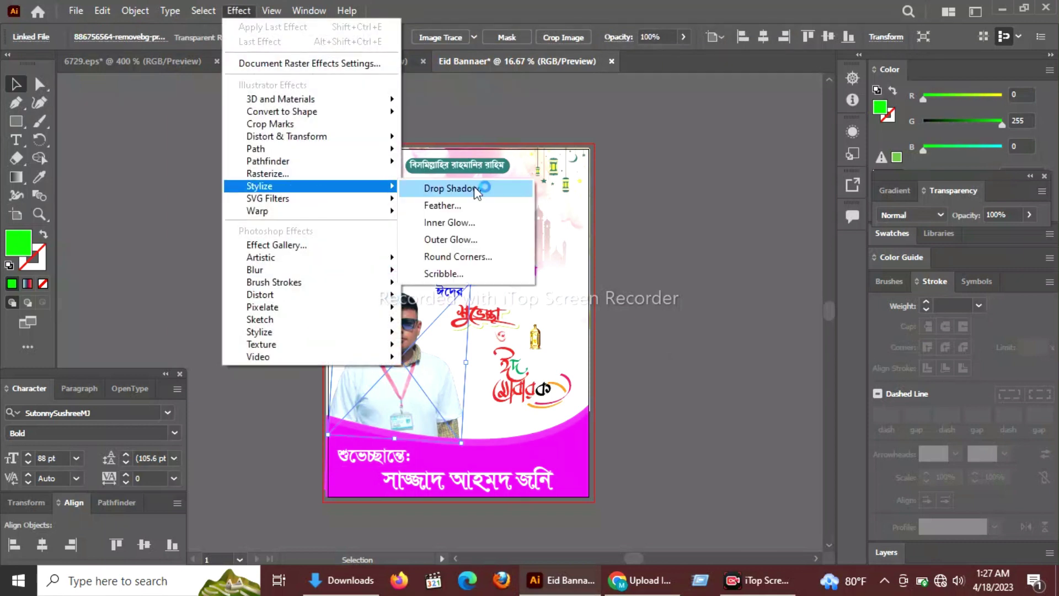
{"action": "left_click", "coordinate": [449, 184]}
{"action": "left_click", "coordinate": [518, 364]}
{"action": "left_click", "coordinate": [668, 251]}
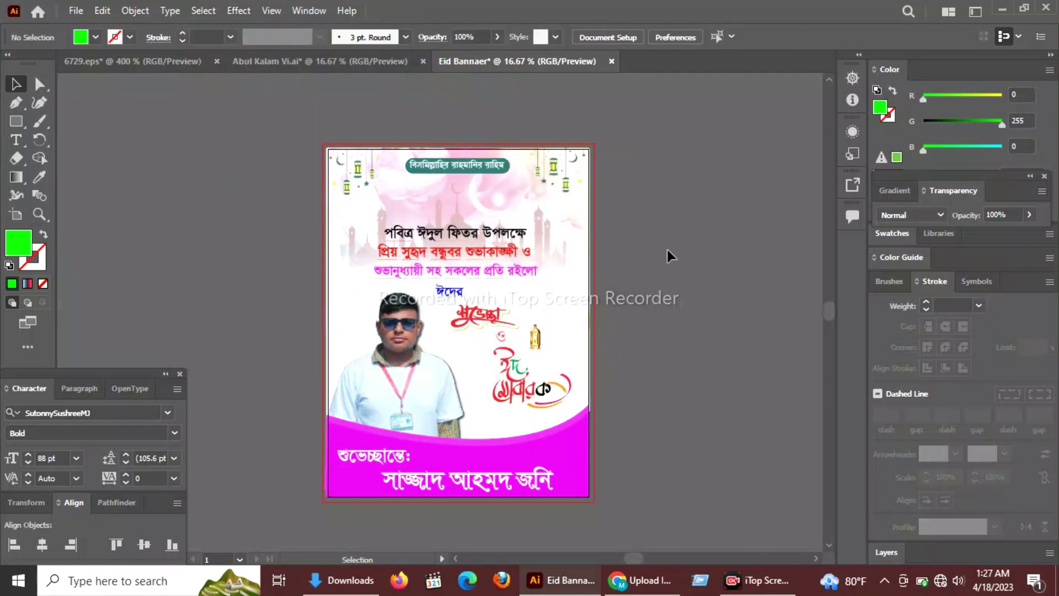
Shrink the footer label slightly and shift the sender's name up and left.
{"action": "scroll", "coordinate": [667, 251], "scroll_direction": "up", "scroll_amount": 2}
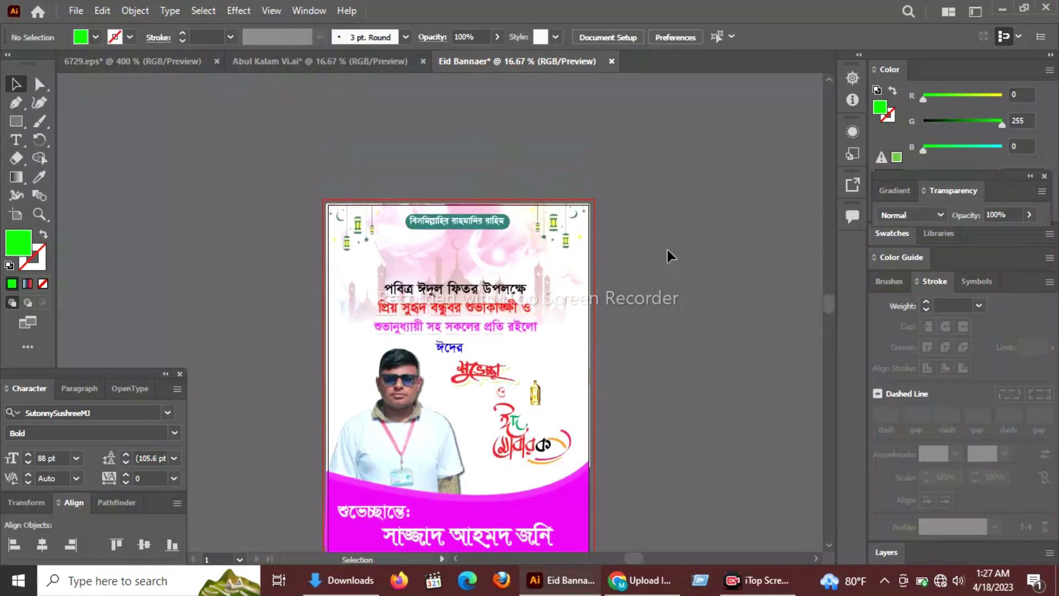
{"action": "scroll", "coordinate": [645, 283], "scroll_direction": "down", "scroll_amount": 3}
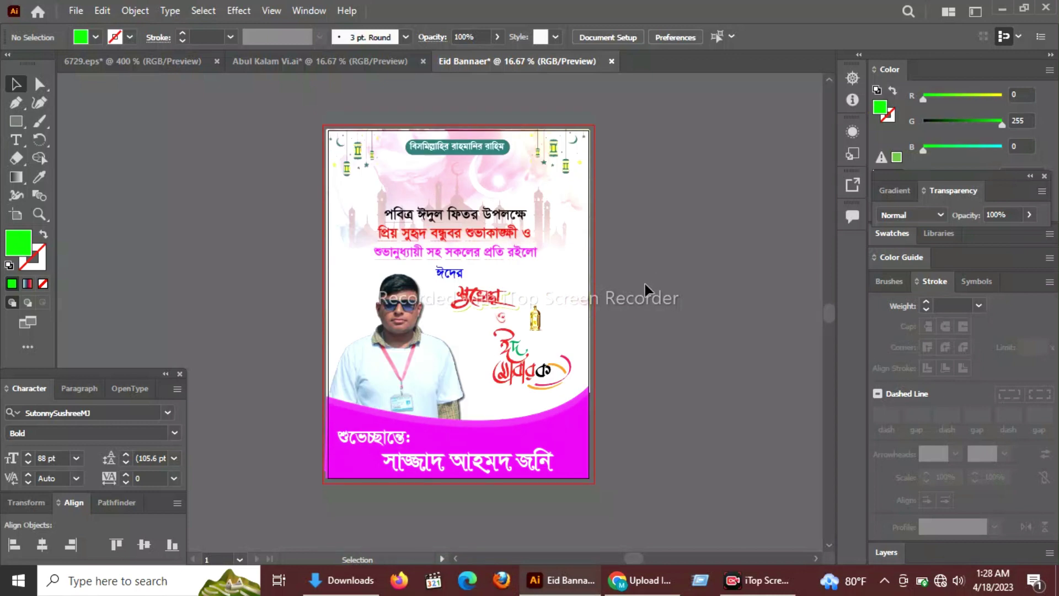
{"action": "scroll", "coordinate": [646, 285], "scroll_direction": "up", "scroll_amount": 4}
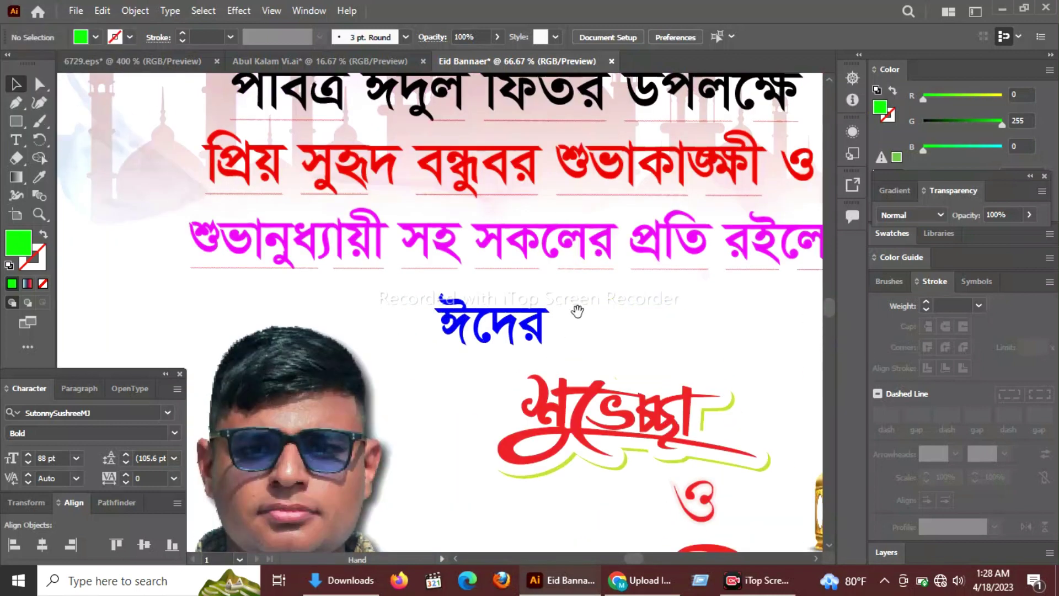
{"action": "scroll", "coordinate": [577, 312], "scroll_direction": "down", "scroll_amount": 15}
{"action": "left_click", "coordinate": [433, 265]}
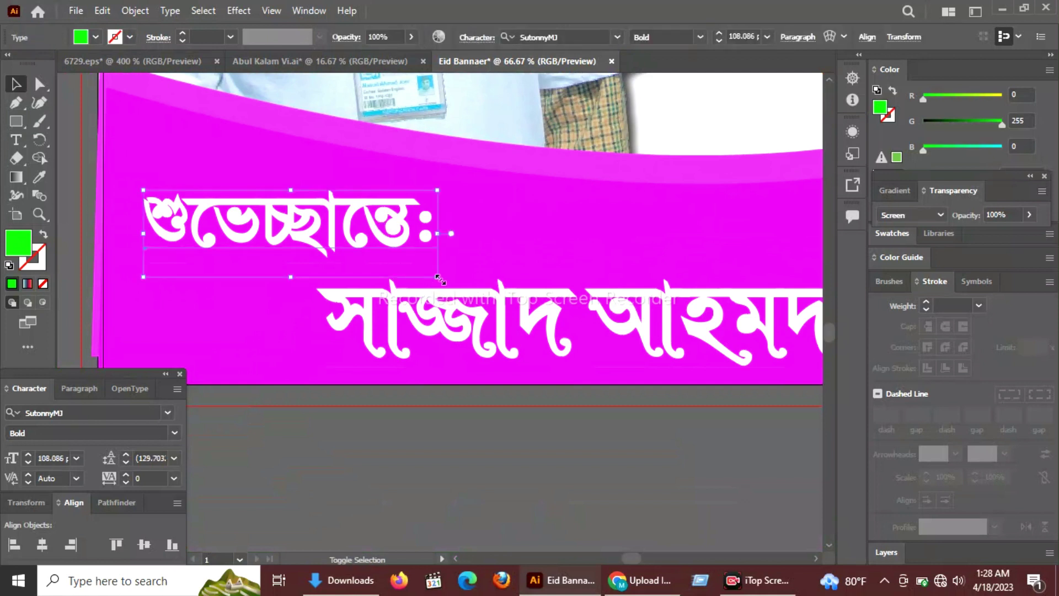
{"action": "left_click_drag", "start_coordinate": [439, 277], "coordinate": [379, 260]}
{"action": "left_click_drag", "start_coordinate": [532, 328], "coordinate": [461, 306]}
{"action": "left_click", "coordinate": [424, 431]}
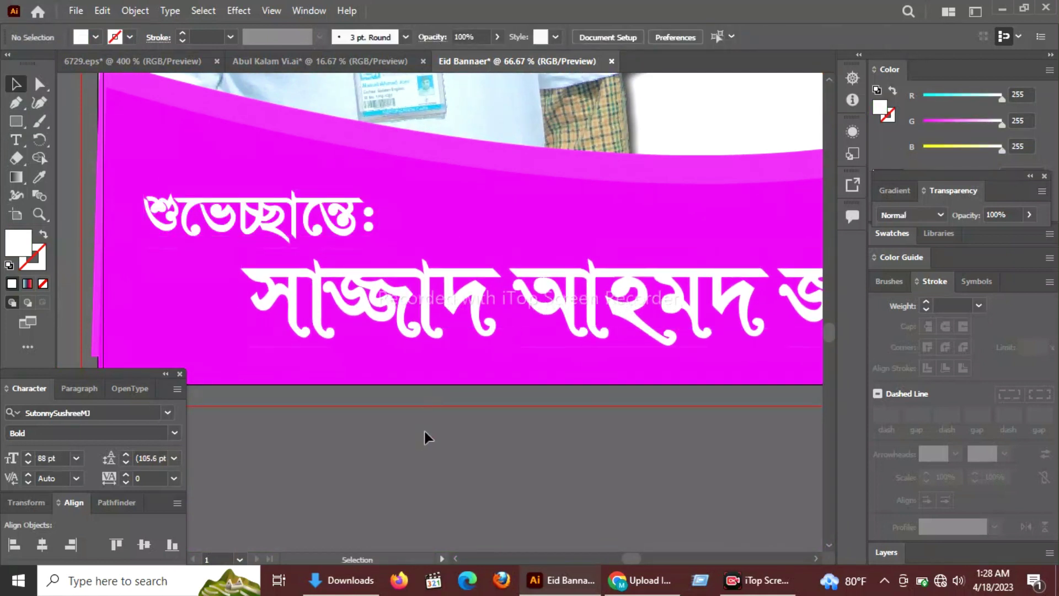
Extend the magenta footer's left edge outward and zoom out to view the whole banner.
{"action": "left_click", "coordinate": [105, 290]}
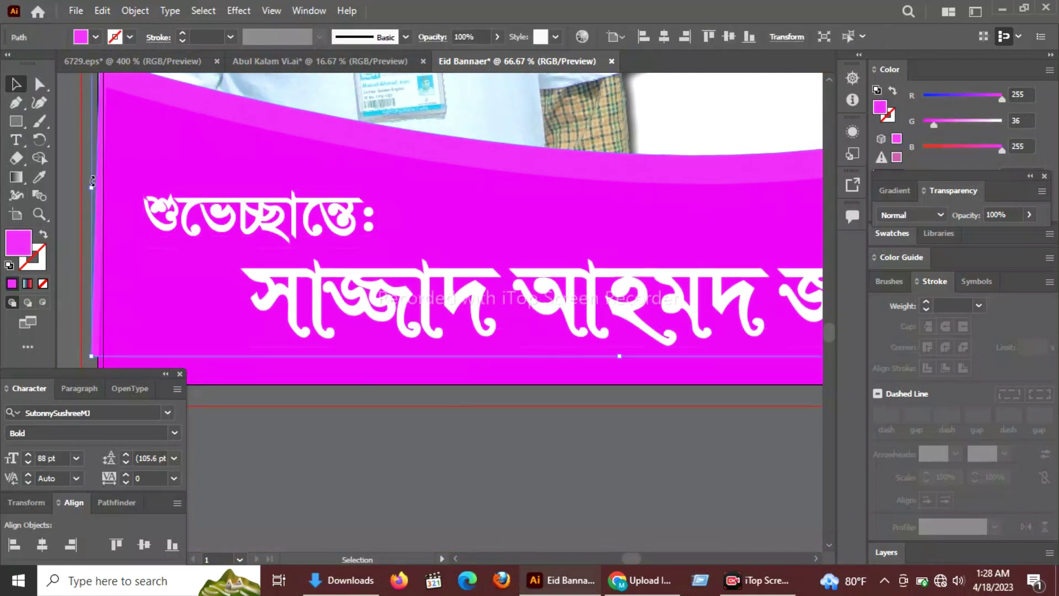
{"action": "left_click_drag", "start_coordinate": [97, 185], "coordinate": [85, 189]}
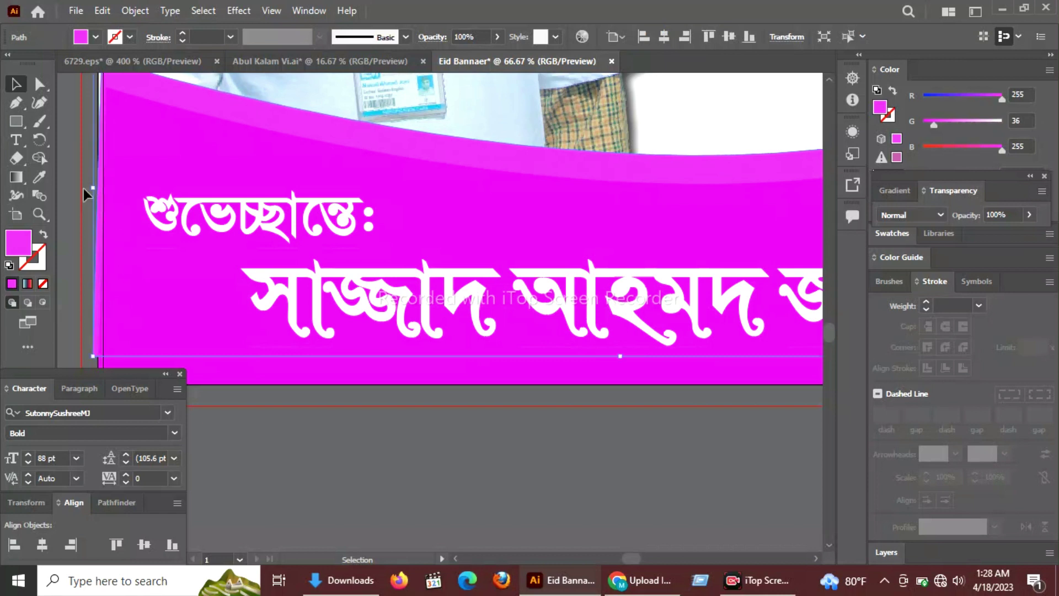
{"action": "left_click", "coordinate": [66, 191]}
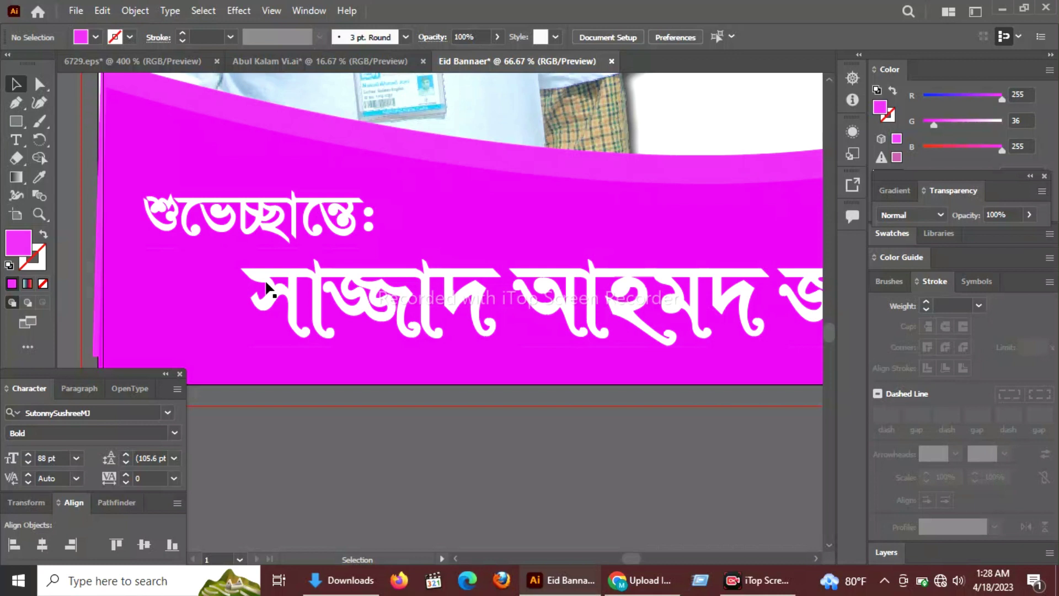
{"action": "key", "text": "ctrl+minus"}
{"action": "key", "text": "alt+space"}
{"action": "left_click_drag", "start_coordinate": [593, 266], "coordinate": [543, 378]}
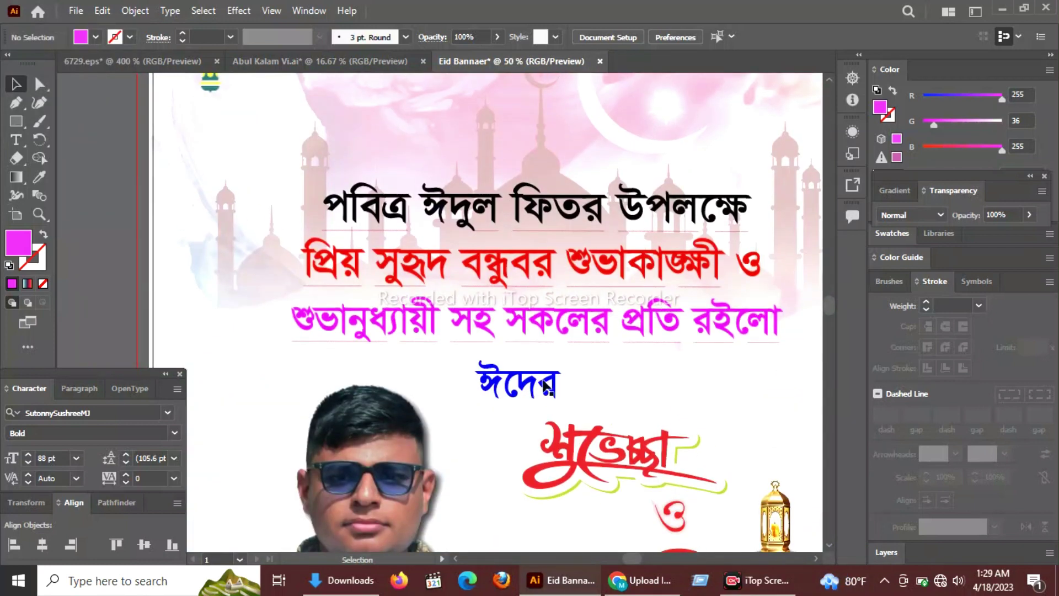
{"action": "key", "text": "ctrl+minus"}
{"action": "key", "text": "ctrl+minus"}
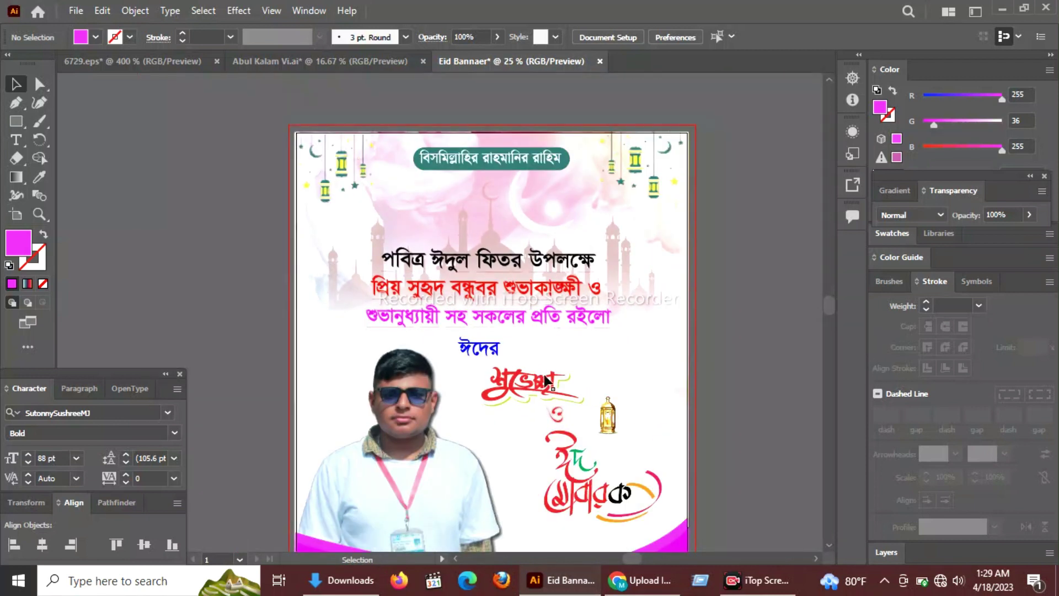
{"action": "scroll", "coordinate": [613, 419], "scroll_direction": "down", "scroll_amount": 3}
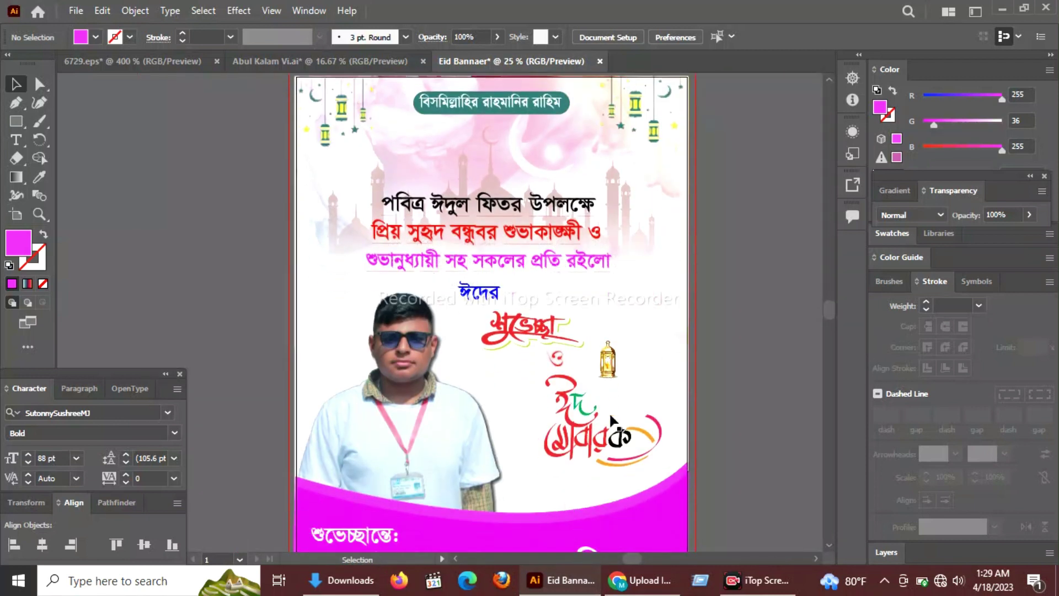